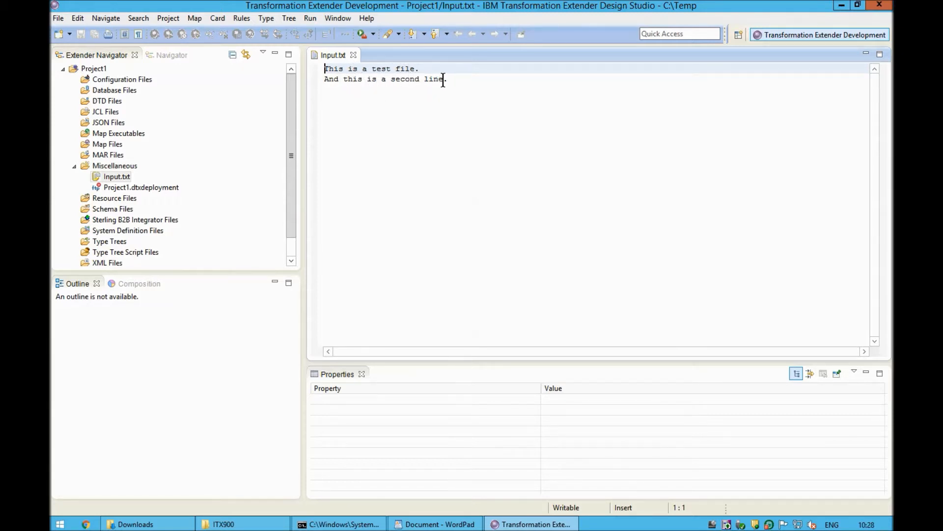
Highlight the space after "And" in the second line of Input.txt and close the file
double_click(341, 80)
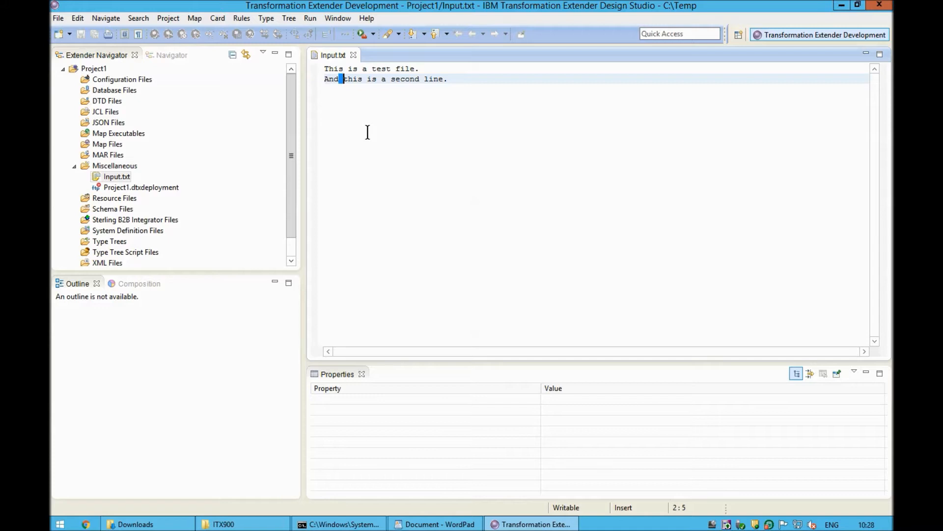
click(353, 55)
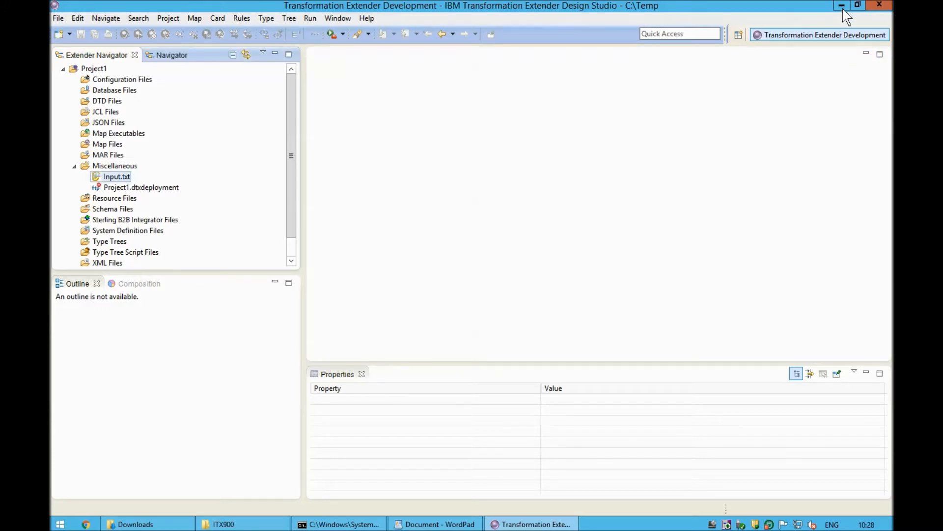
click(437, 525)
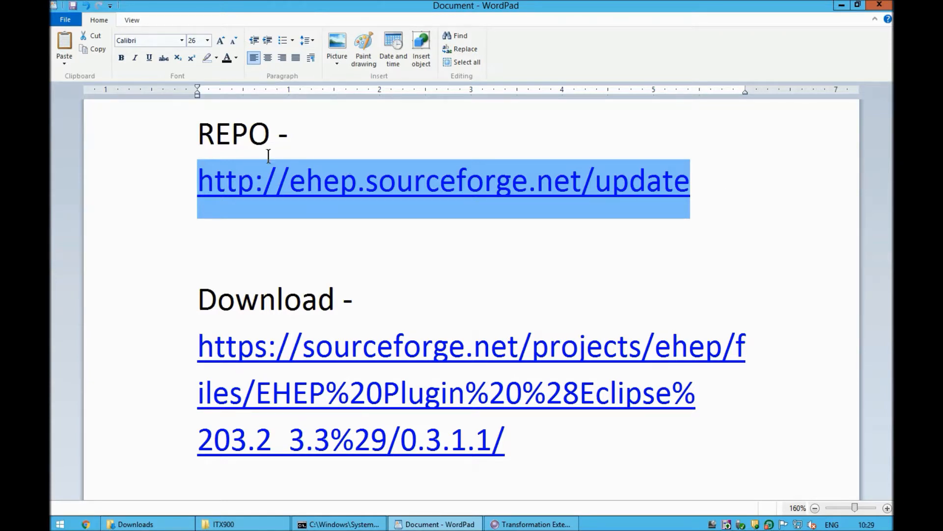
right_click(332, 191)
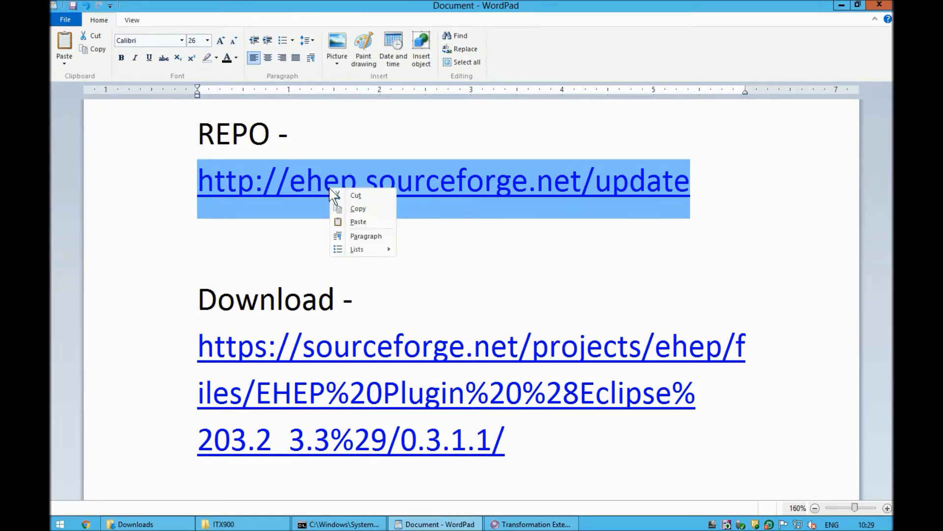
click(378, 212)
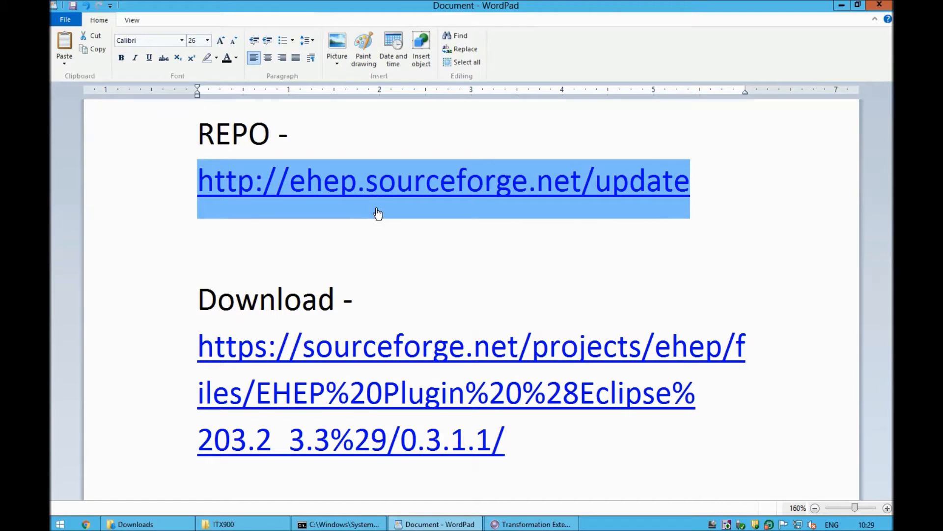
click(841, 6)
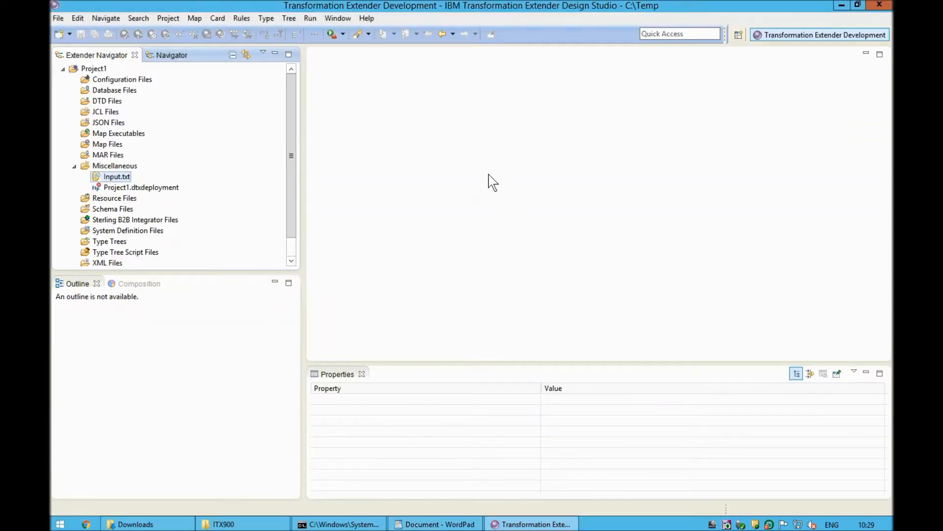
click(367, 20)
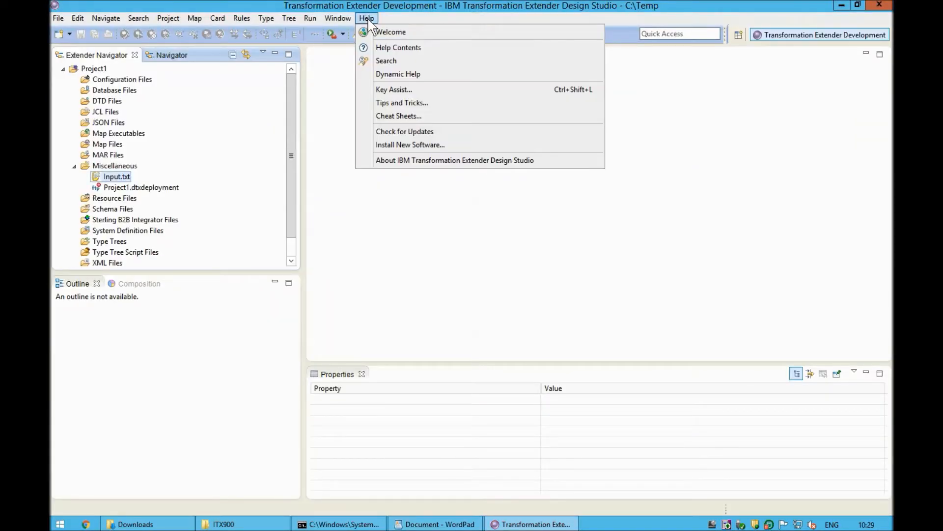
click(435, 145)
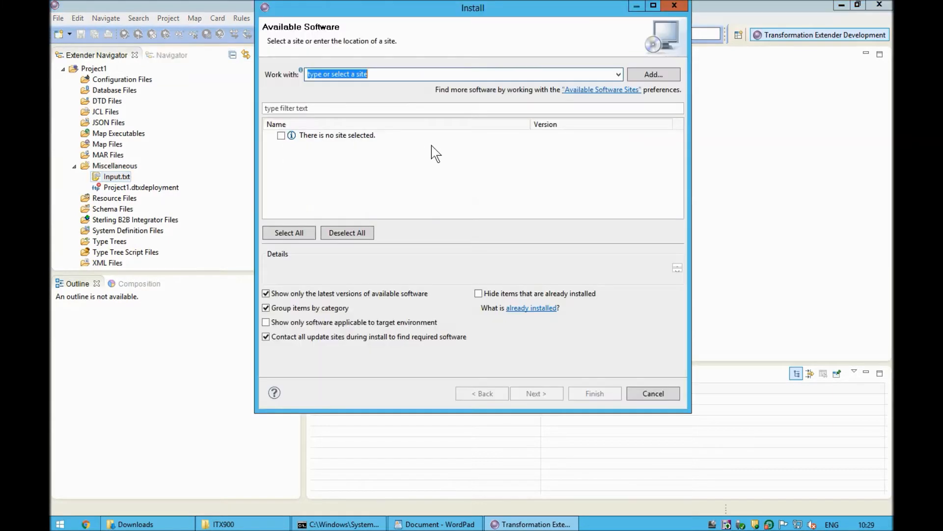
click(614, 90)
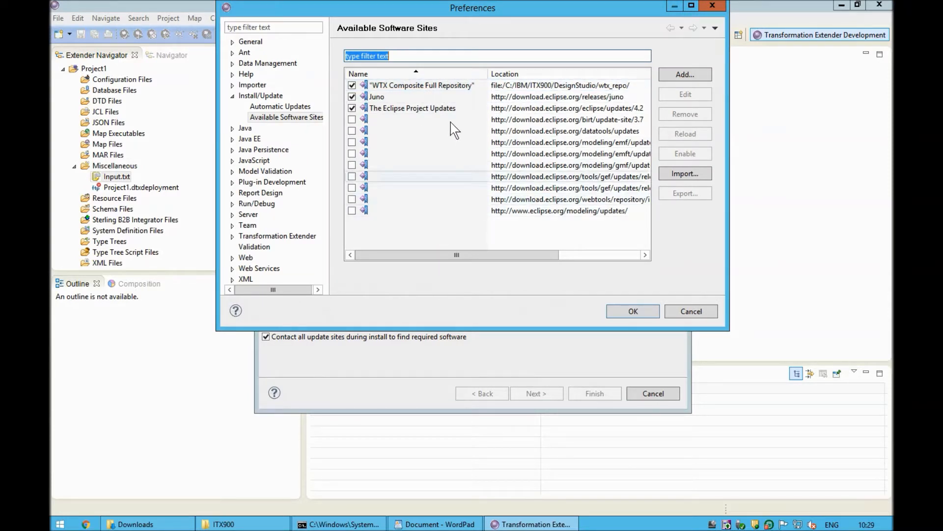
click(684, 75)
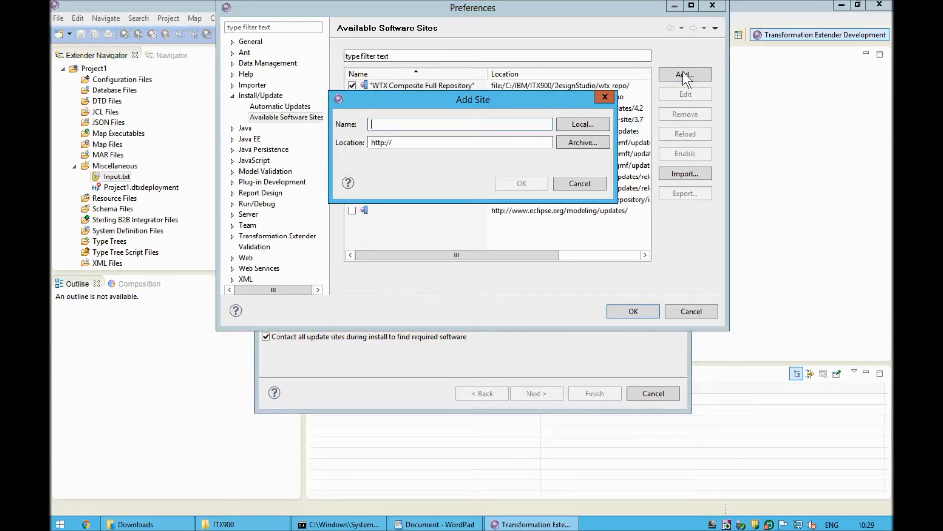
text(EHEP)
key(Tab)
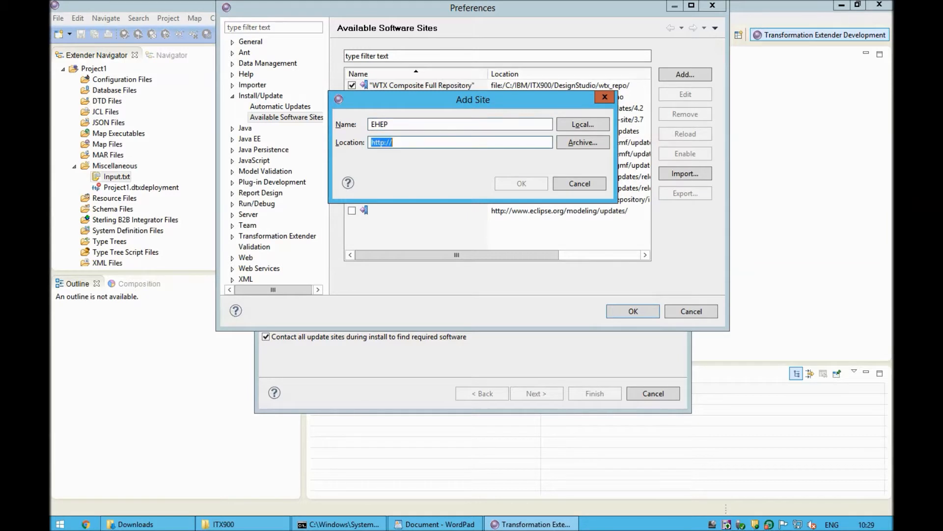
key(ctrl+v)
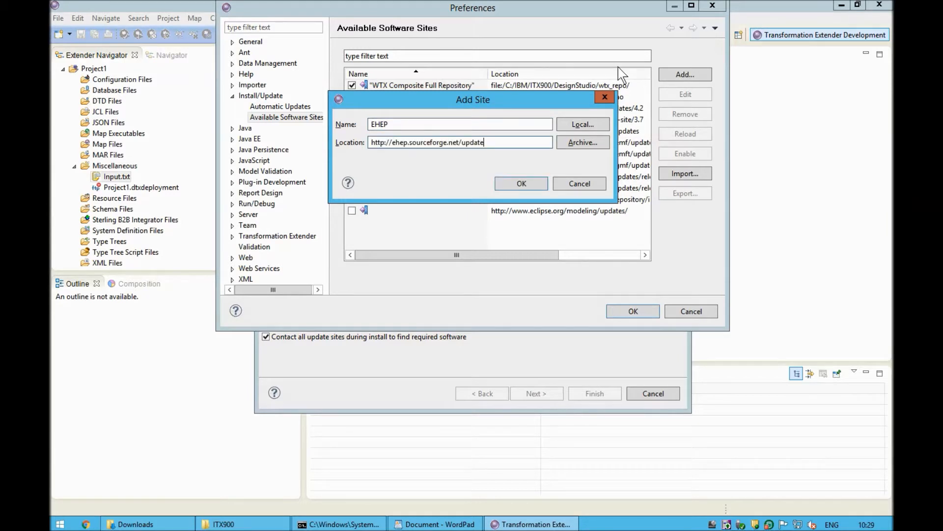
click(531, 183)
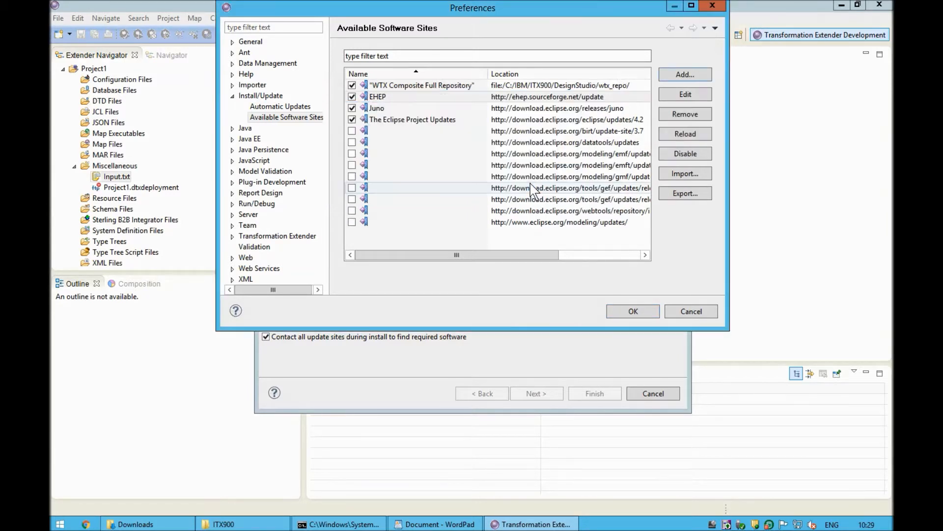
click(633, 311)
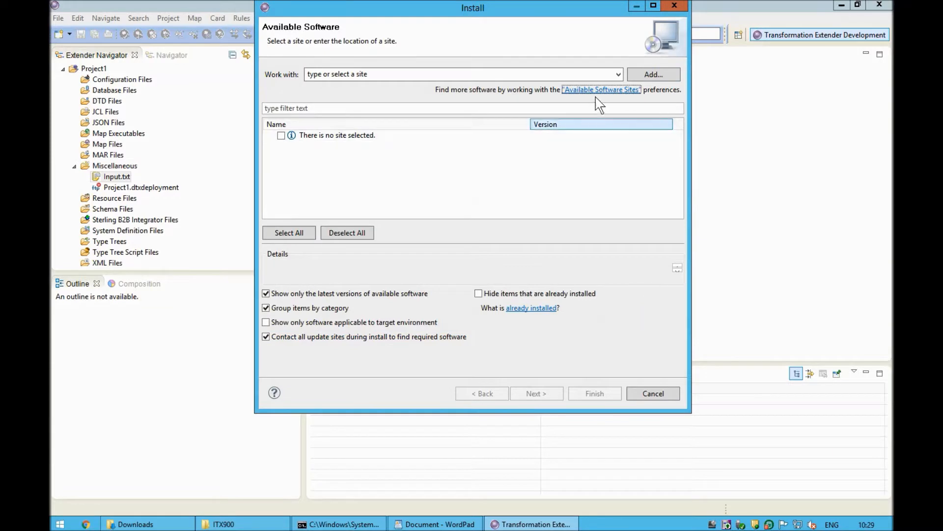
Choose the EHEP site as the source, turn off grouping by category, and select net.sourceforge.ehep for installation
click(618, 74)
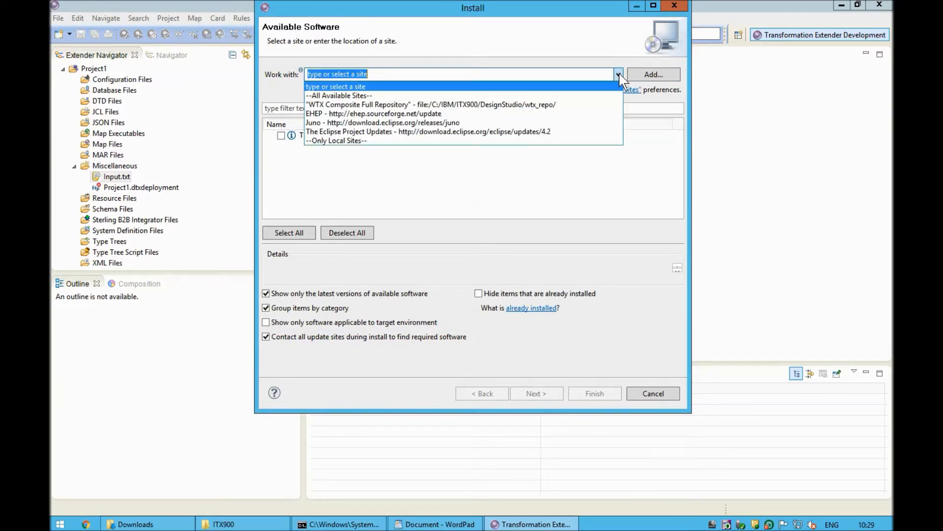
click(435, 114)
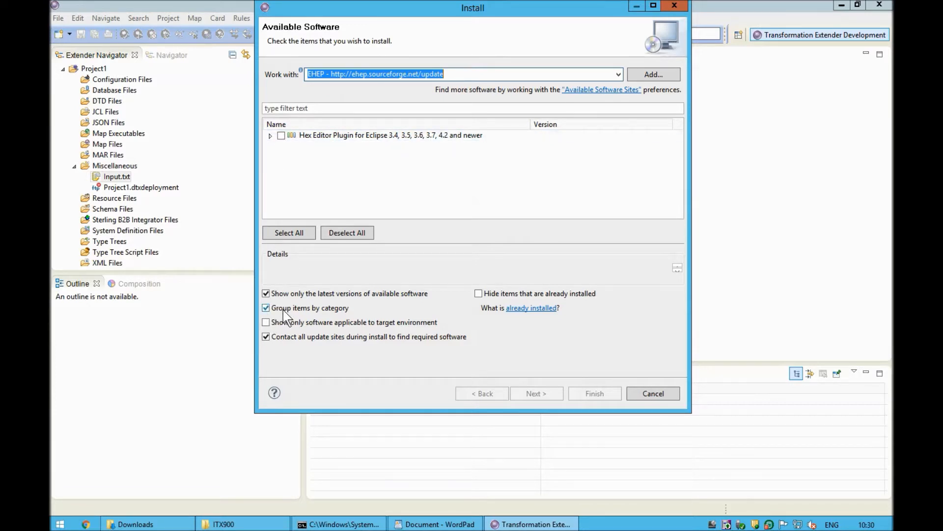
click(266, 308)
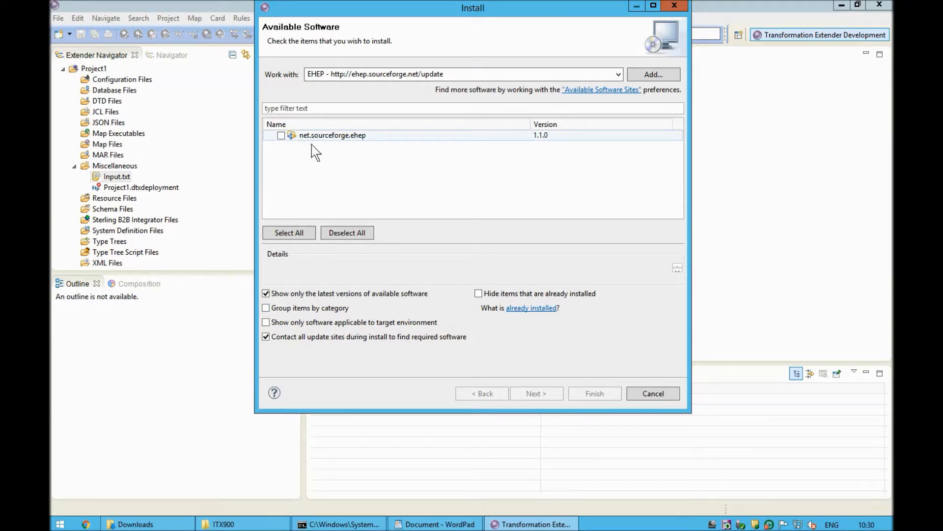
click(281, 136)
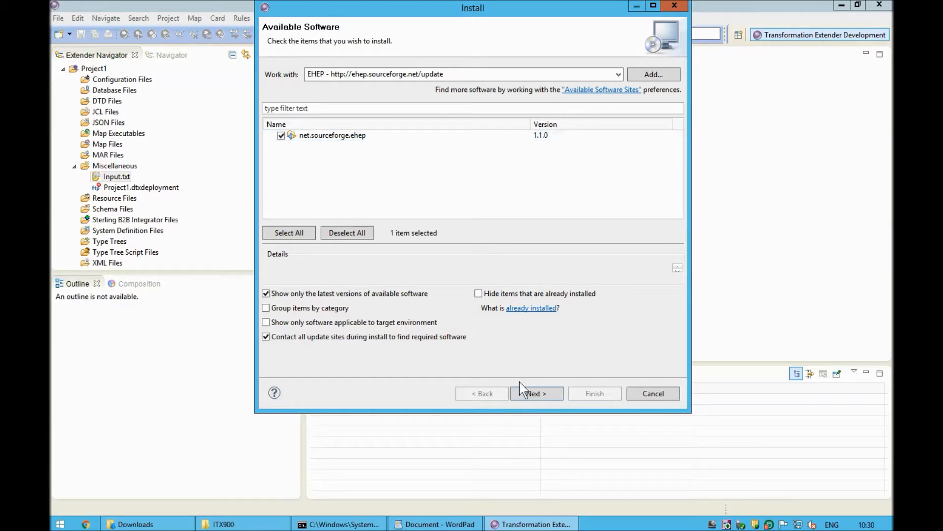
Proceed through the install details, accept the license agreement for net.sourceforge.ehep, and start the installation
click(535, 395)
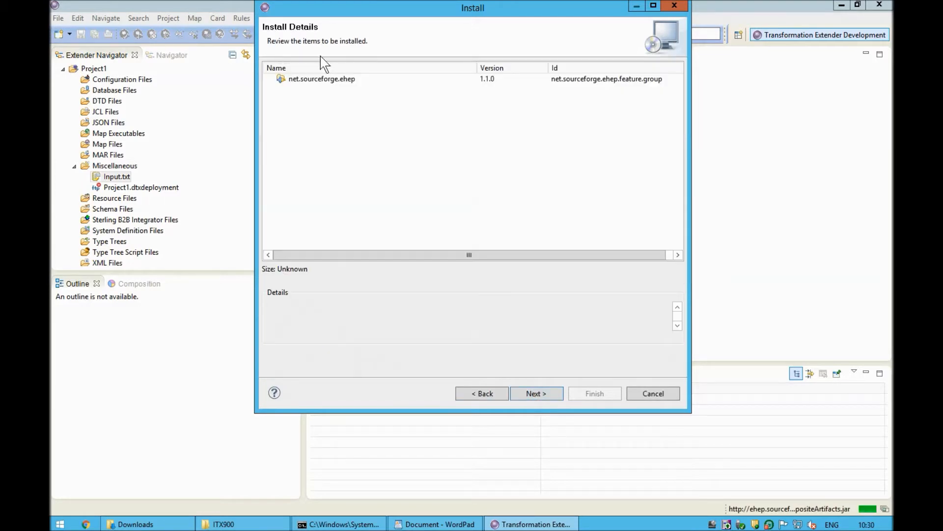
click(550, 399)
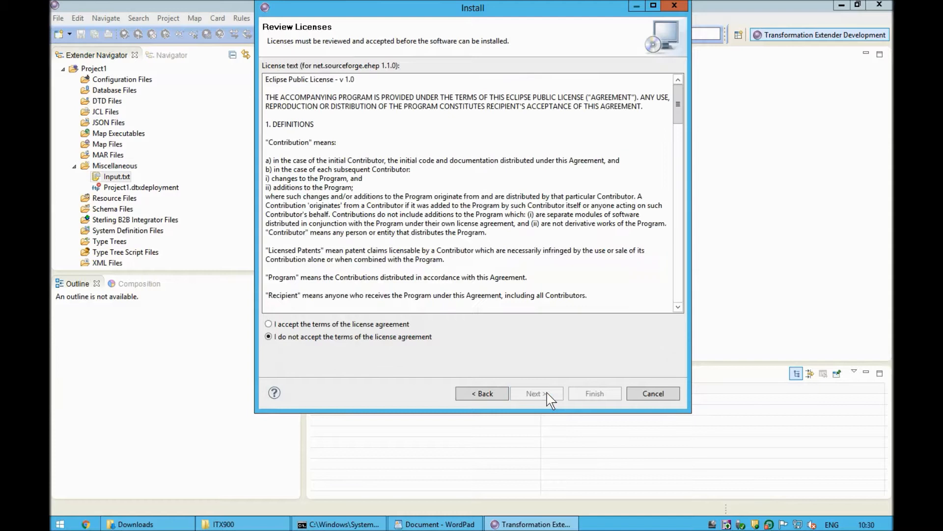
click(387, 324)
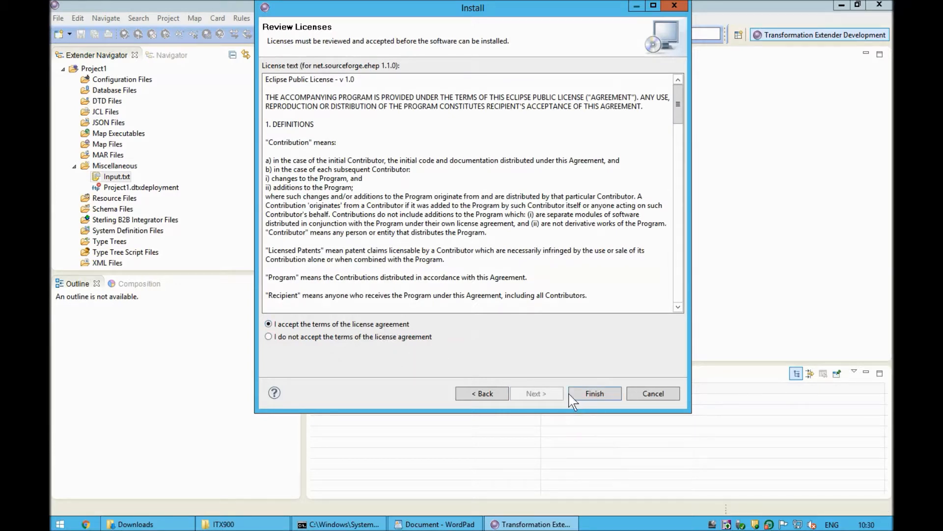
click(592, 397)
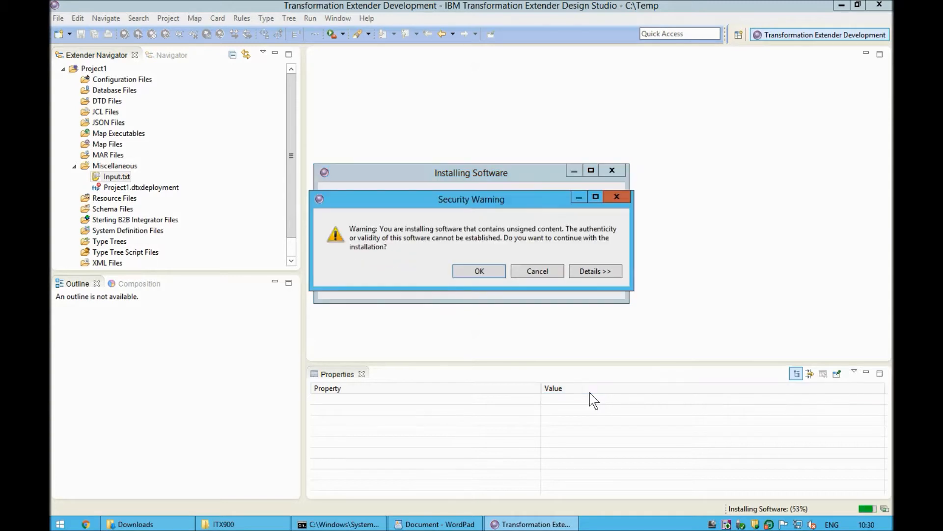
Approve the unsigned content and the Eclipse.org Foundation certificate, and restart Design Studio to complete the installation
click(604, 278)
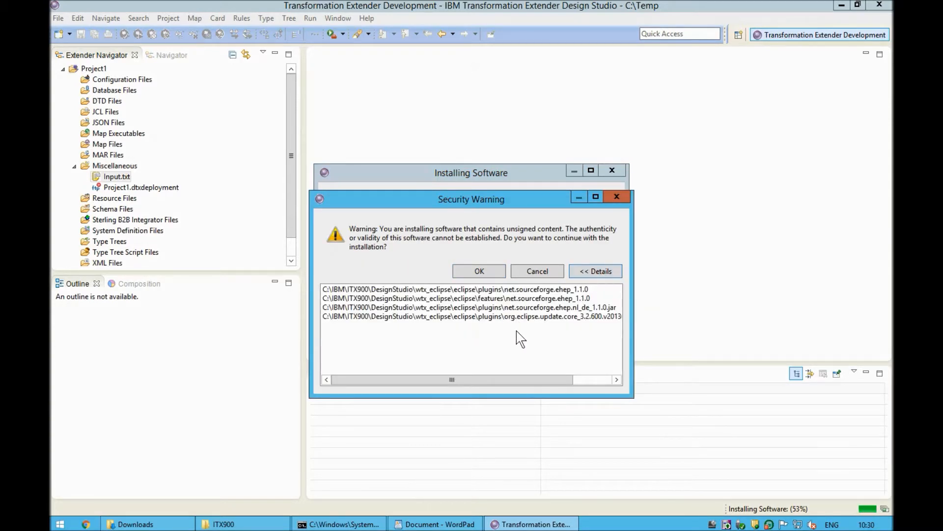
click(476, 270)
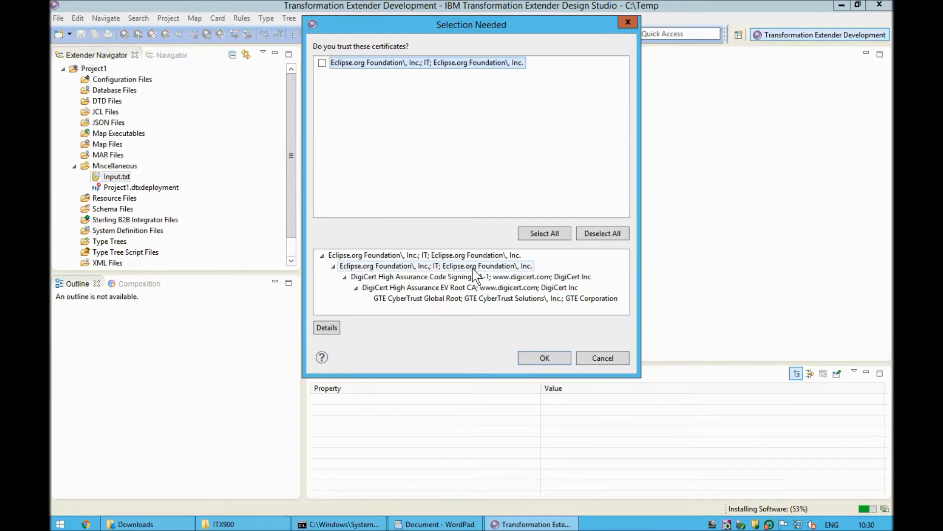
click(323, 62)
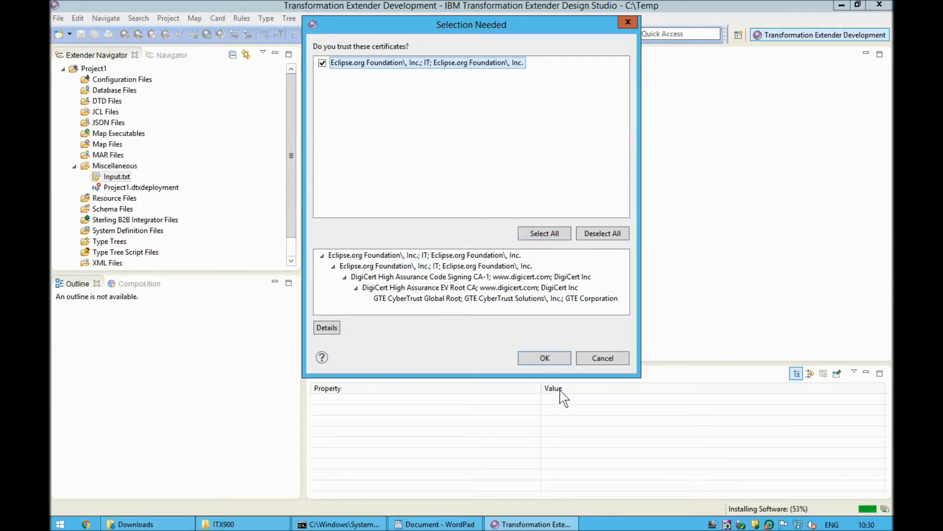
click(534, 358)
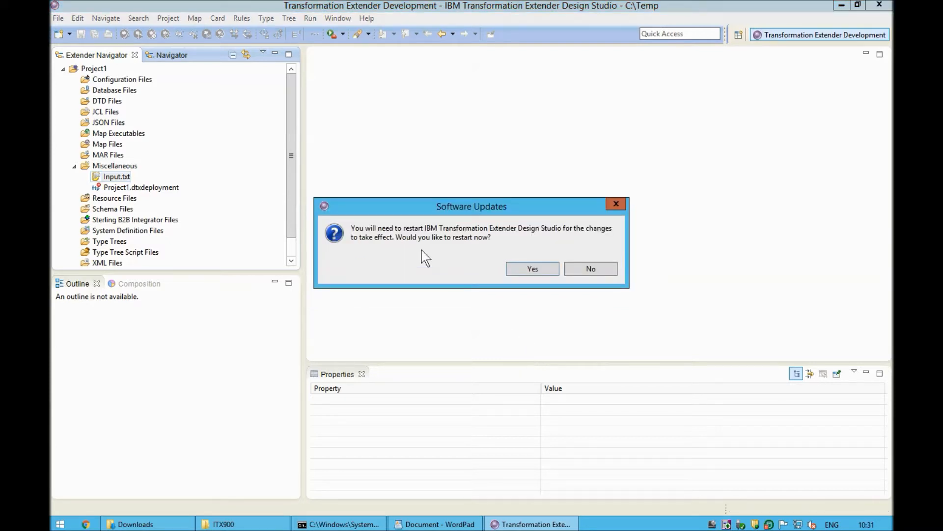
click(546, 269)
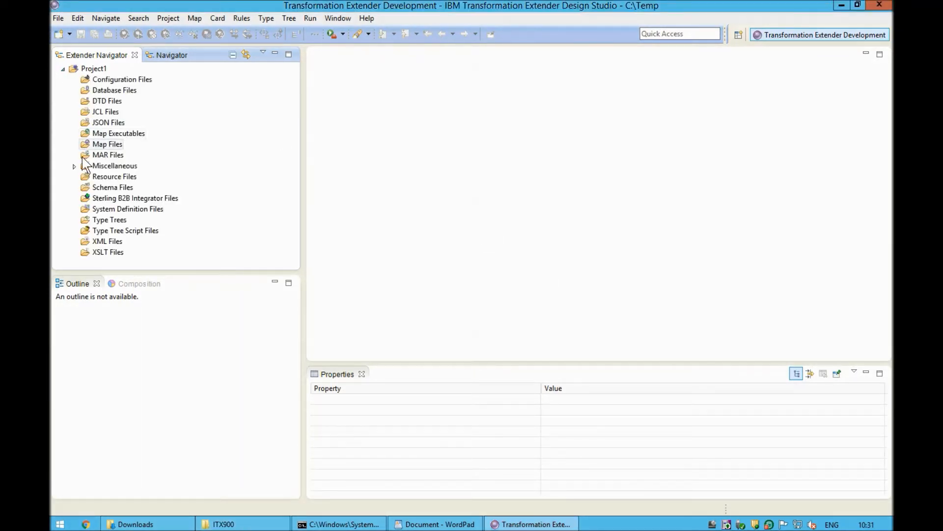
Expand the Miscellaneous folder of Project1, view Input.txt in its default editor, and close it
click(75, 166)
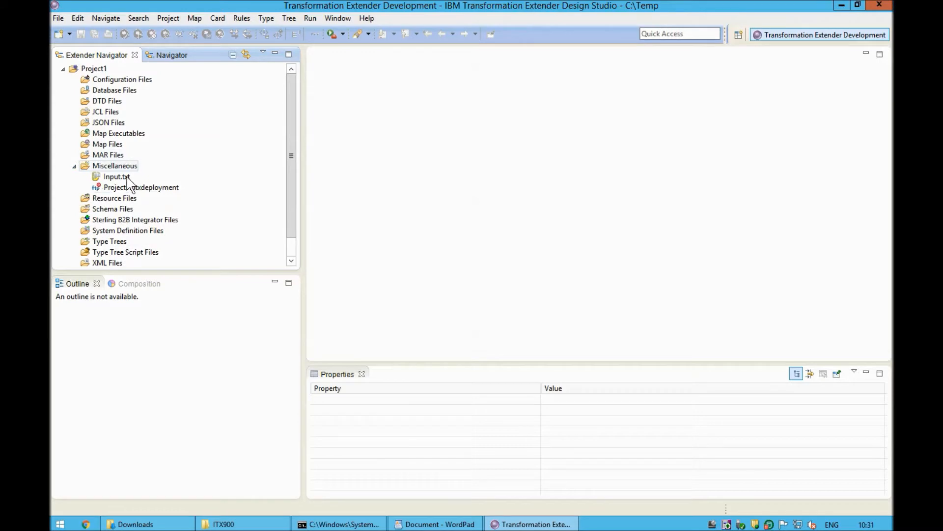
double_click(126, 177)
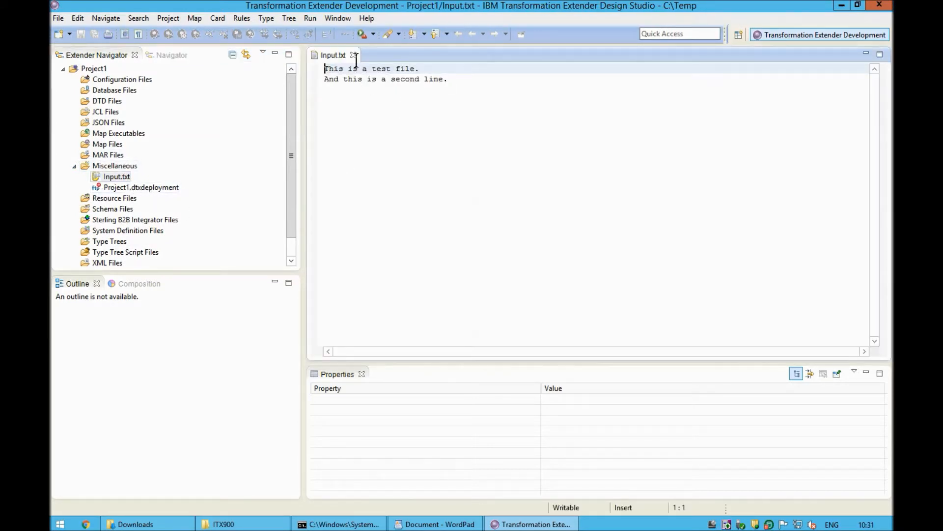
click(353, 55)
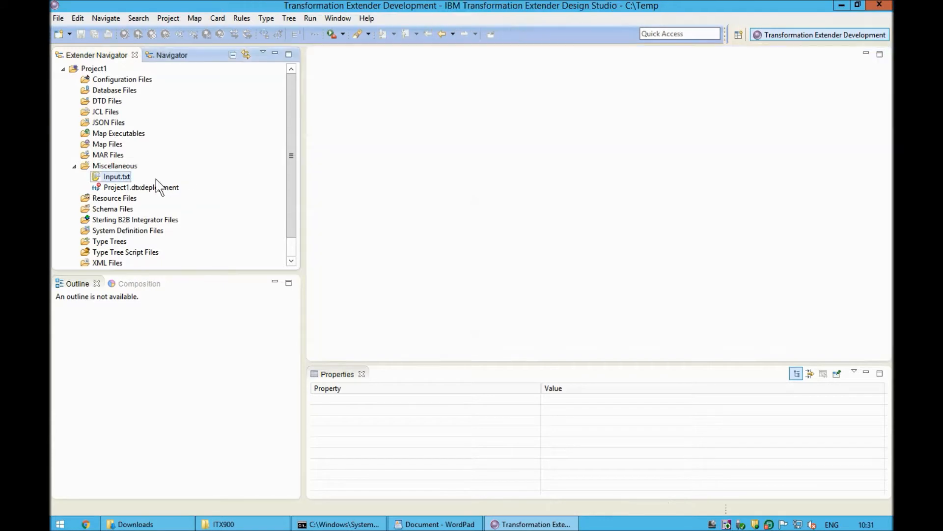
Open Input.txt from the Miscellaneous folder with the internal Hex Editor
right_click(125, 176)
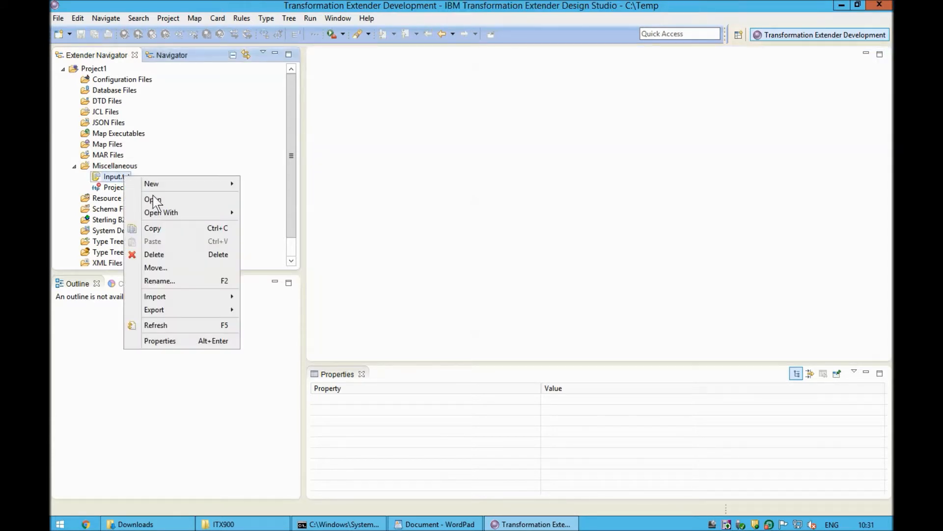
mouse_move(157, 212)
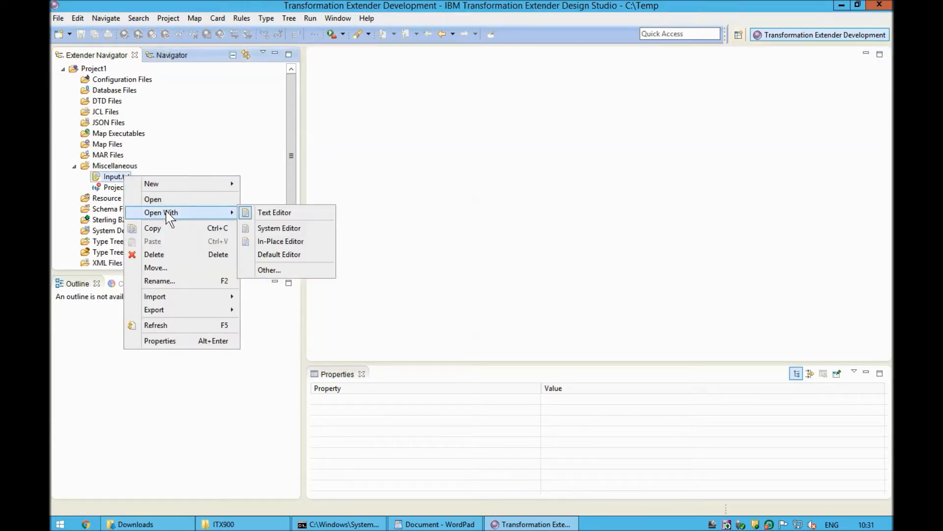
click(272, 271)
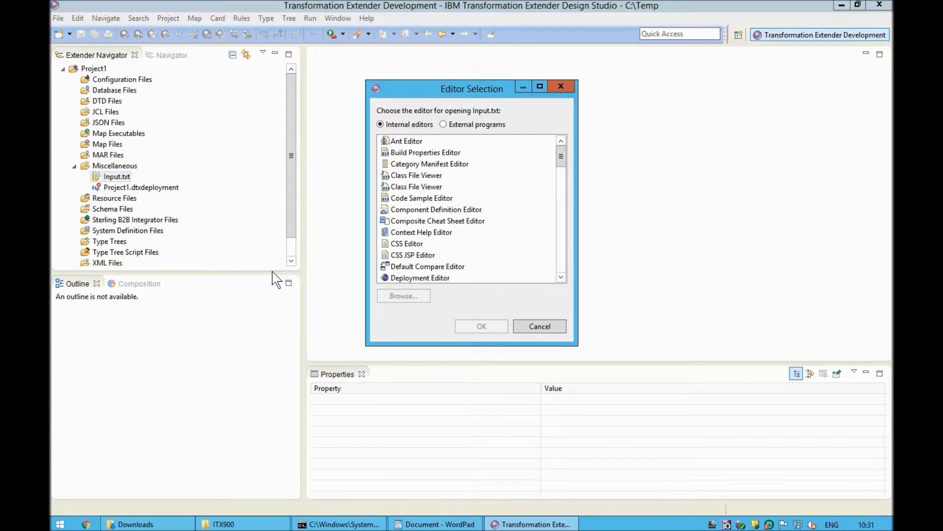
click(429, 243)
key(h)
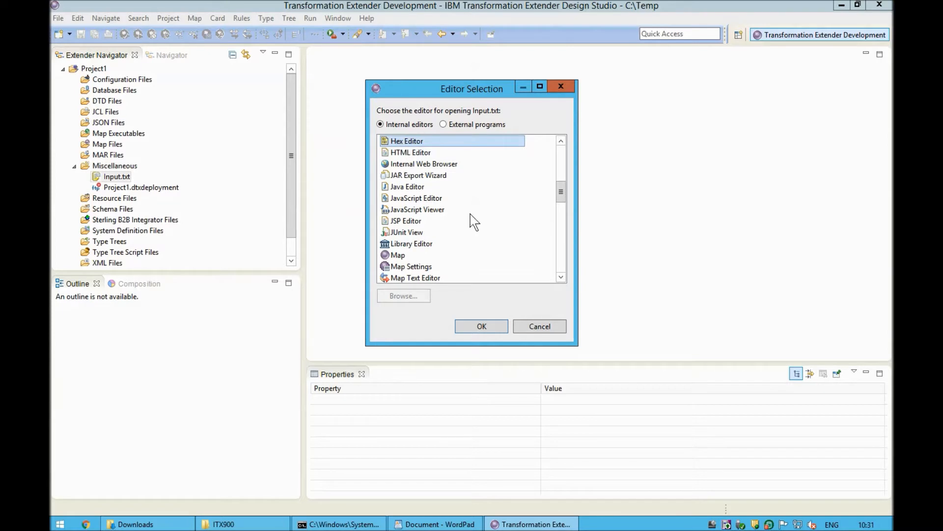
click(488, 326)
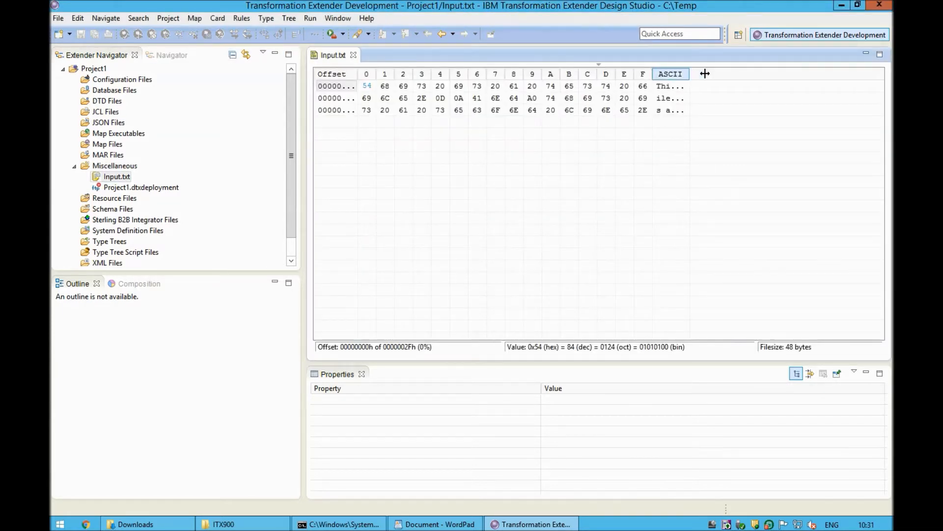
Widen the ASCII column, try replacing the A0 byte after "And" with 20, and close Input.txt without saving
drag(811, 79, 812, 78)
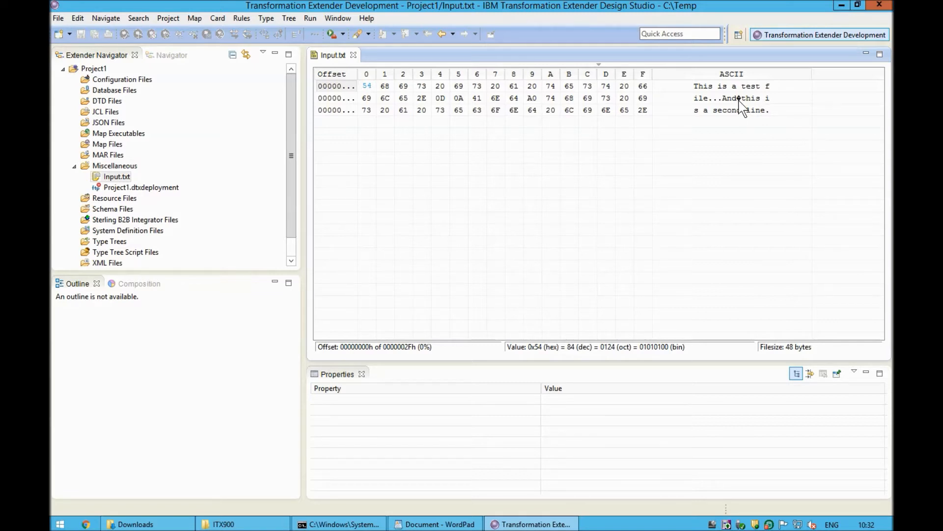
click(532, 98)
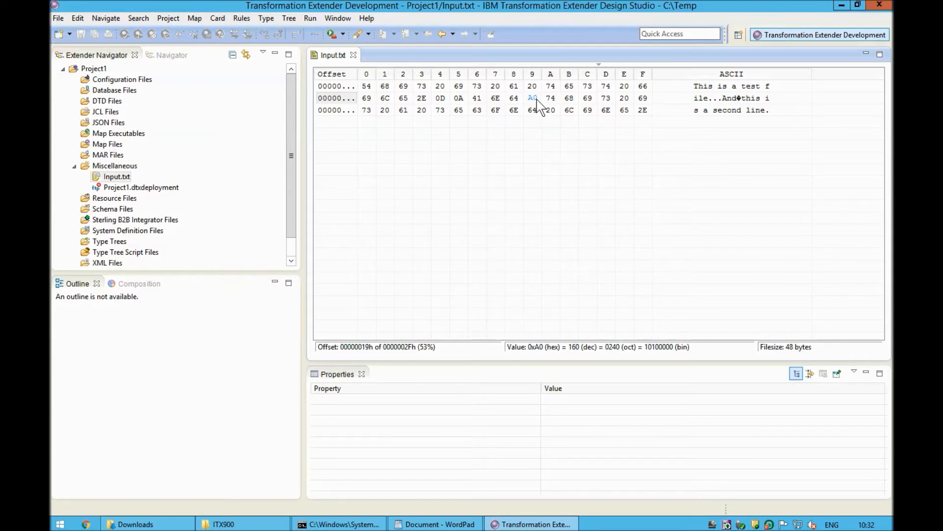
text(20)
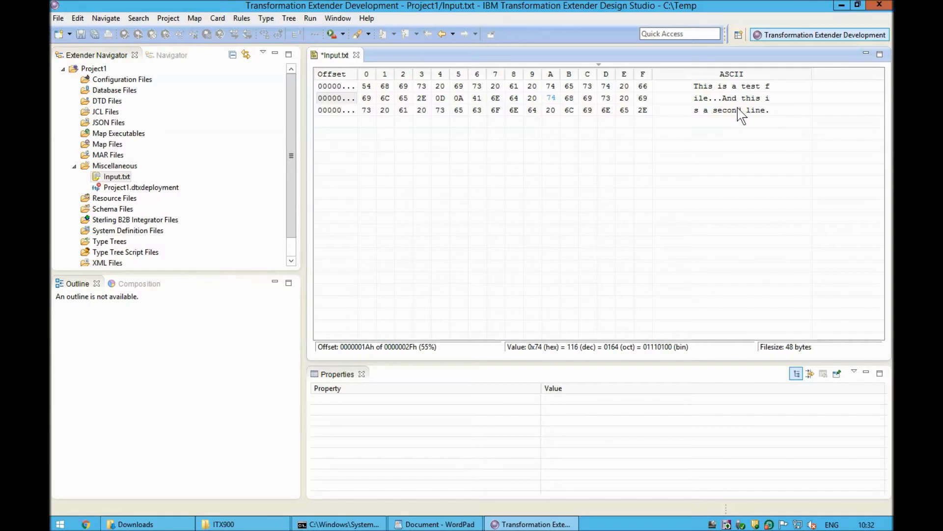
click(357, 55)
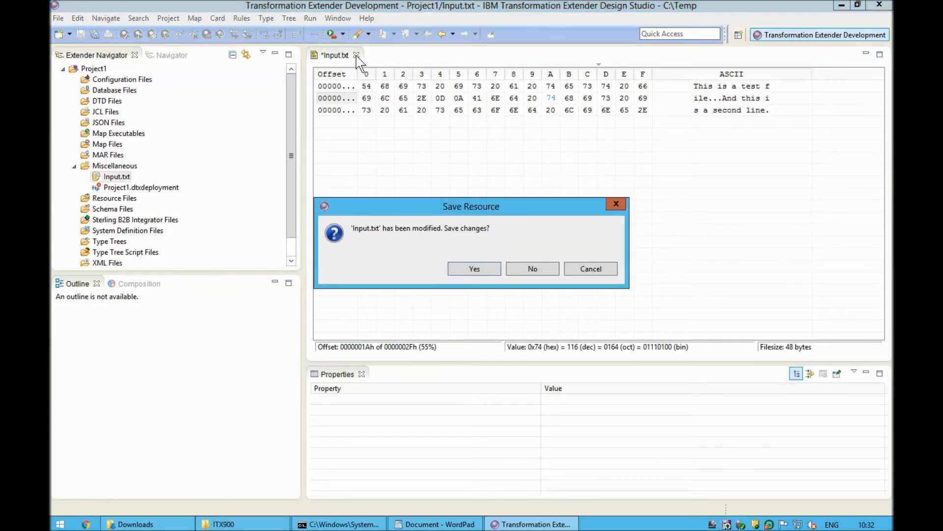
key(Return)
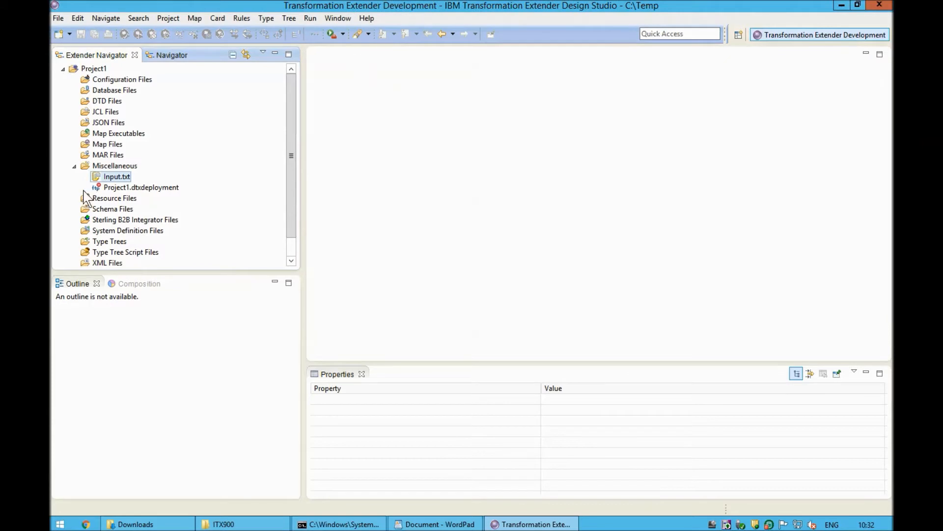
Reopen Input.txt in its default editor to check the A0 byte, and close it
right_click(125, 178)
mouse_move(162, 211)
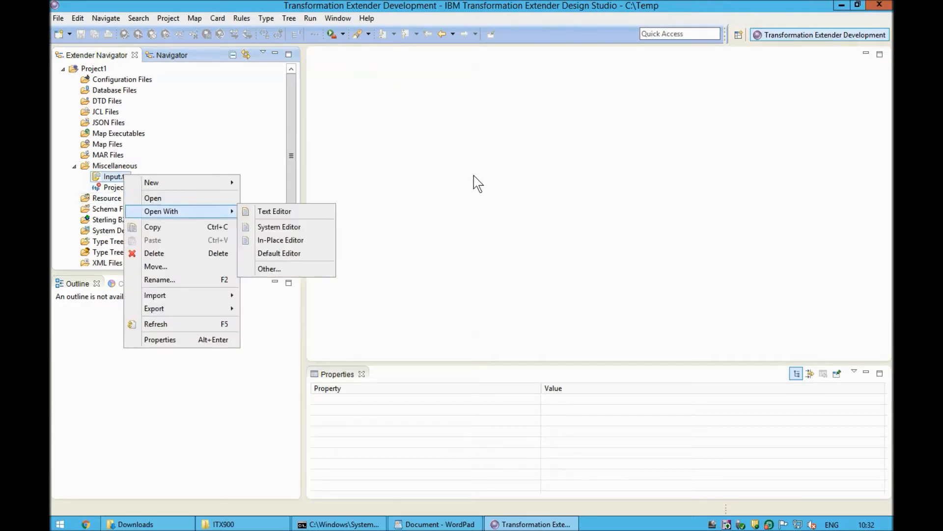
click(472, 194)
double_click(126, 178)
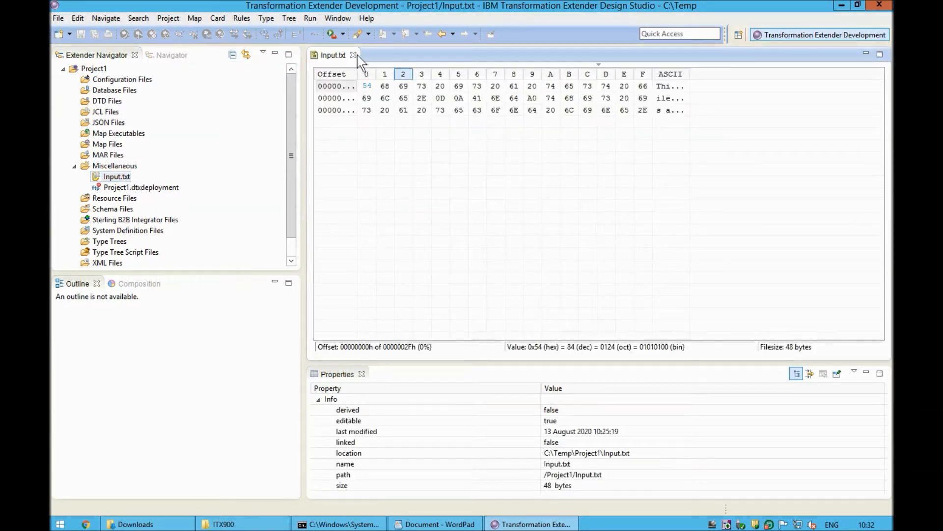
click(354, 55)
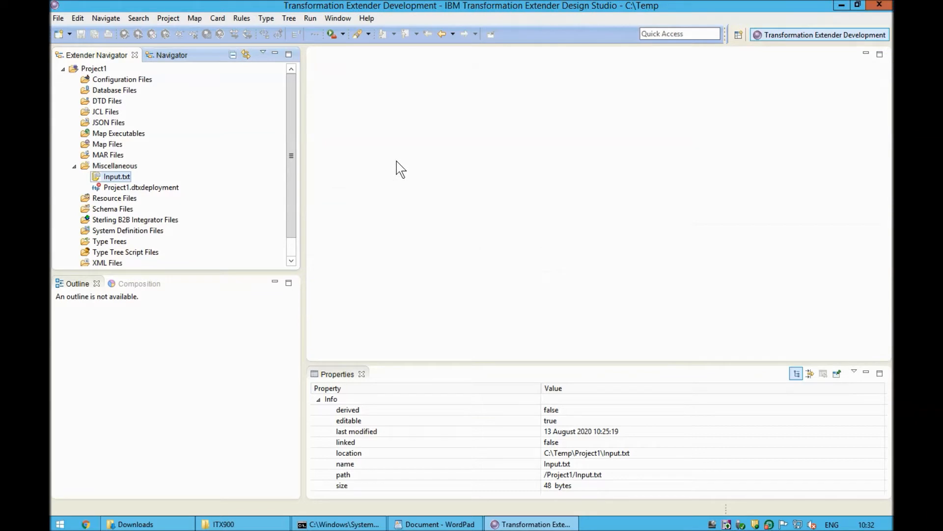
Open Input.txt from the Miscellaneous folder with the Text Editor
right_click(122, 177)
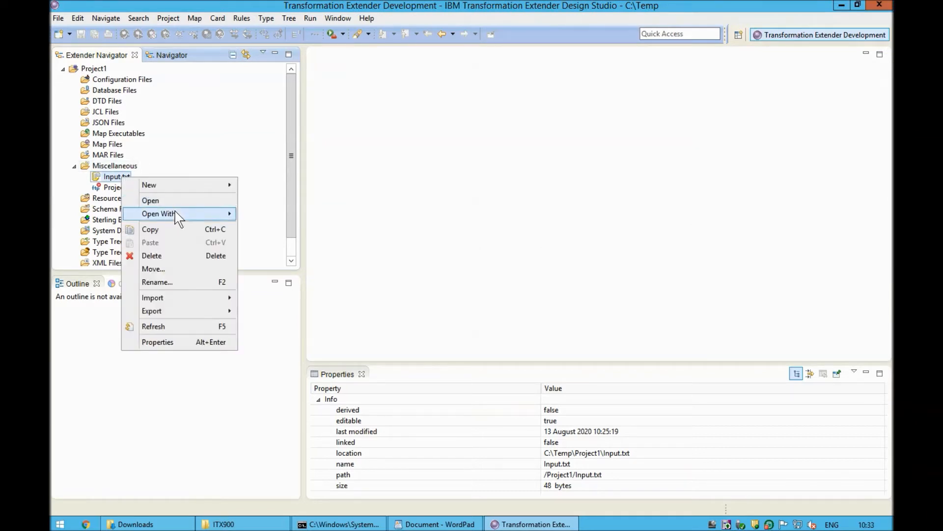
mouse_move(176, 214)
click(281, 214)
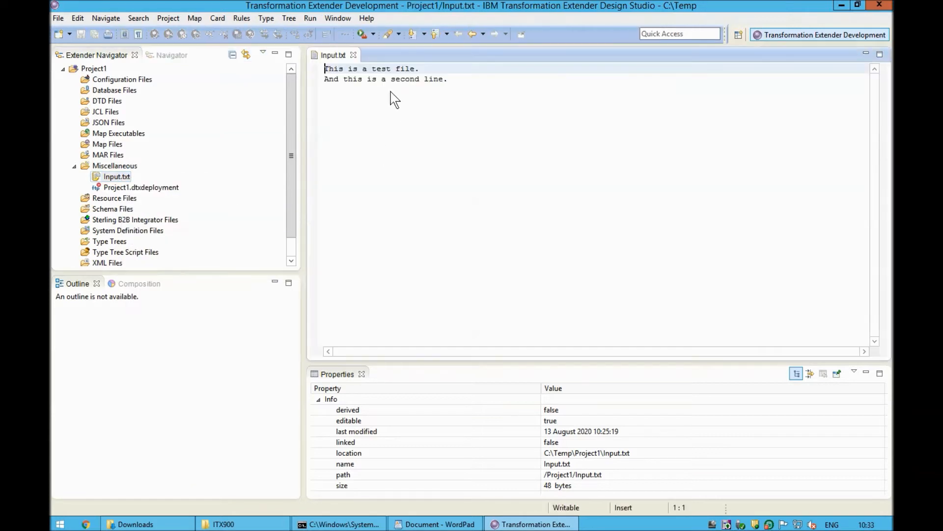
Open Input.txt a second time with the internal Hex Editor, keeping the text view open
right_click(126, 178)
mouse_move(190, 215)
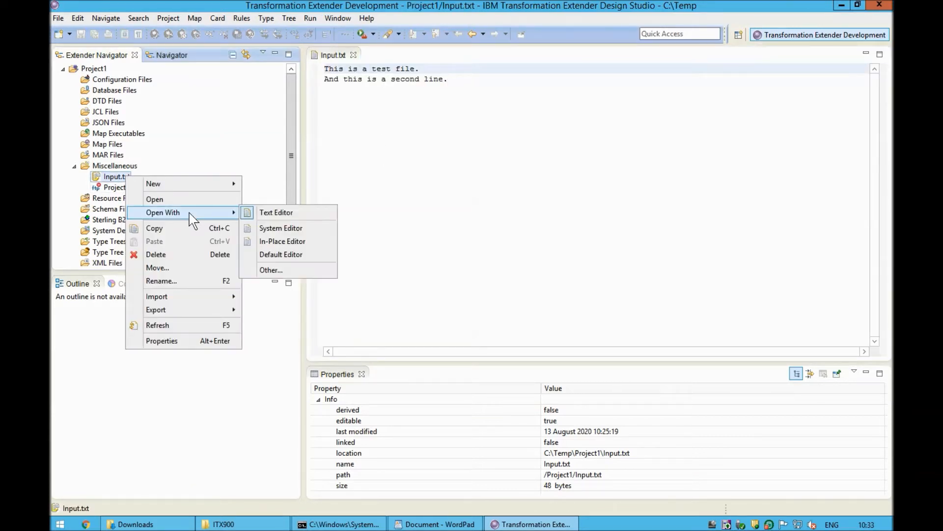
click(269, 270)
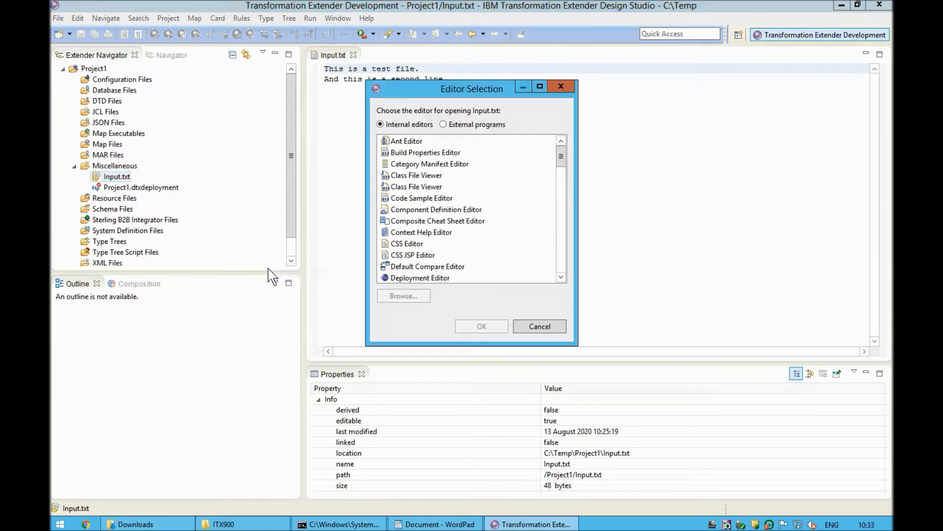
click(502, 226)
key(h)
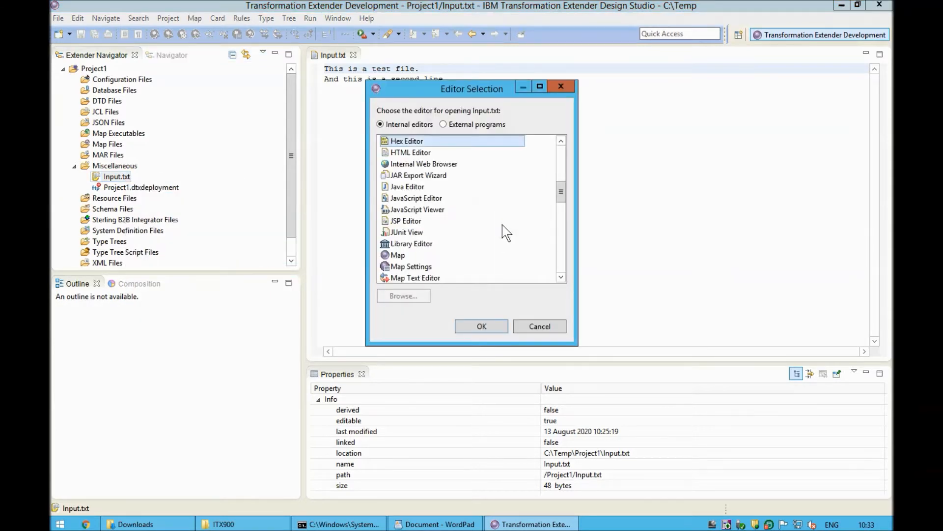
click(481, 326)
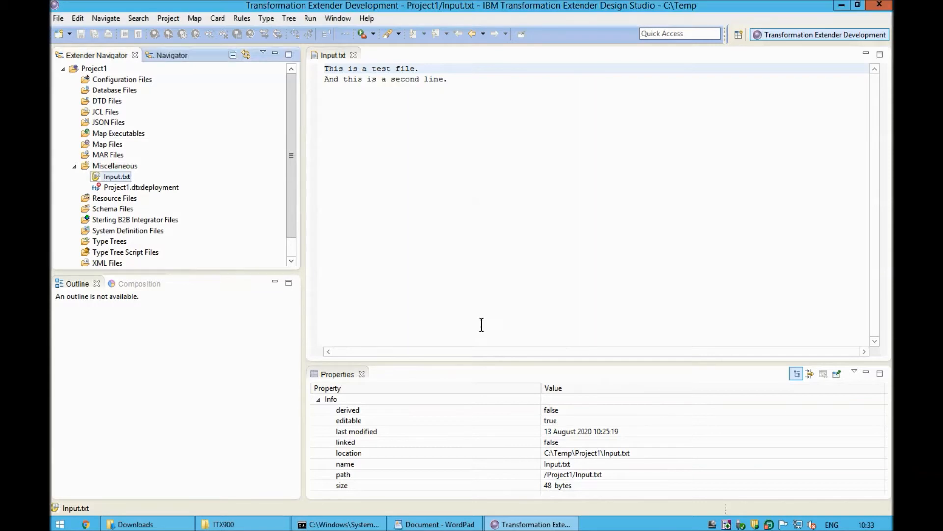
Arrange the text and hex views of Input.txt side by side, giving the hex view and its ASCII column more width
drag(396, 58, 301, 205)
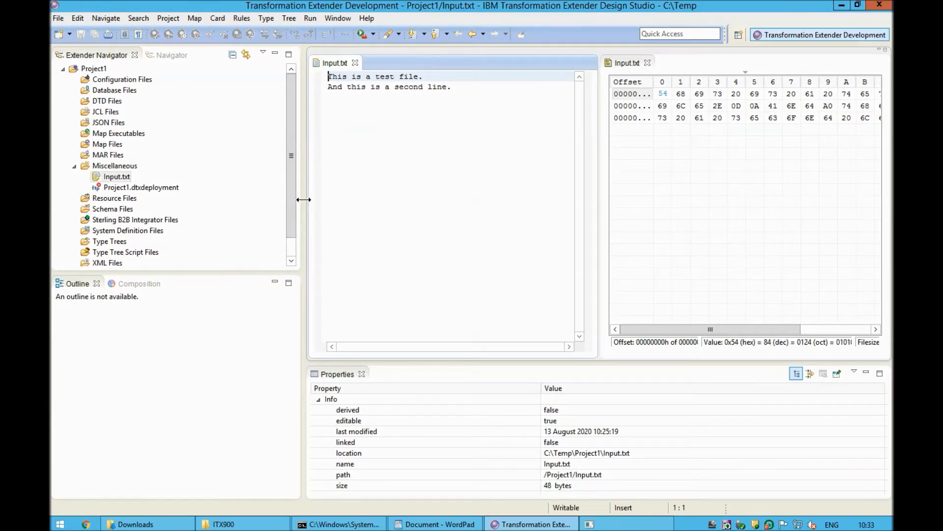
drag(301, 200, 191, 209)
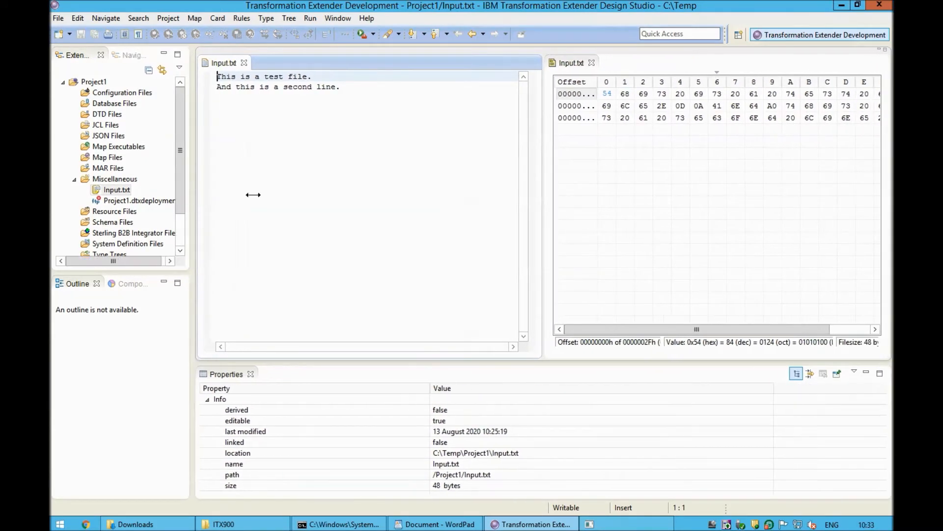
drag(541, 151, 384, 151)
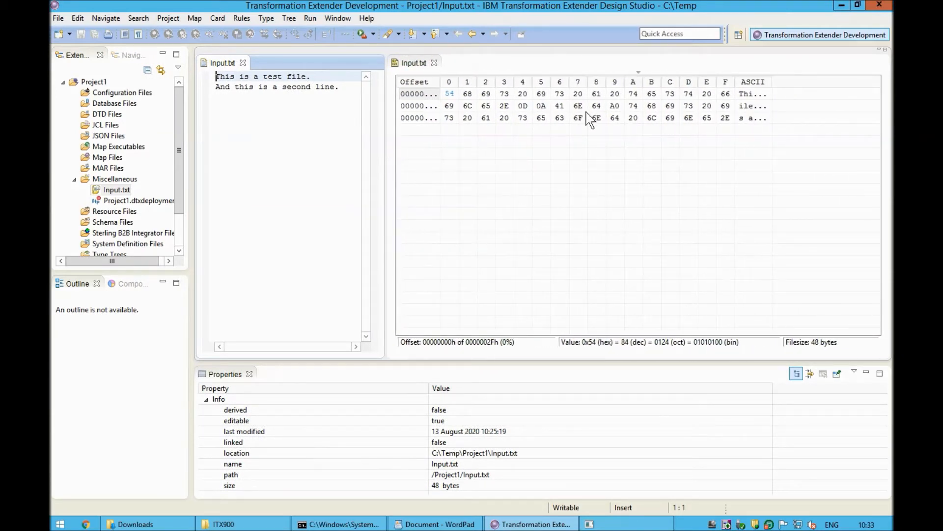
drag(772, 80, 864, 89)
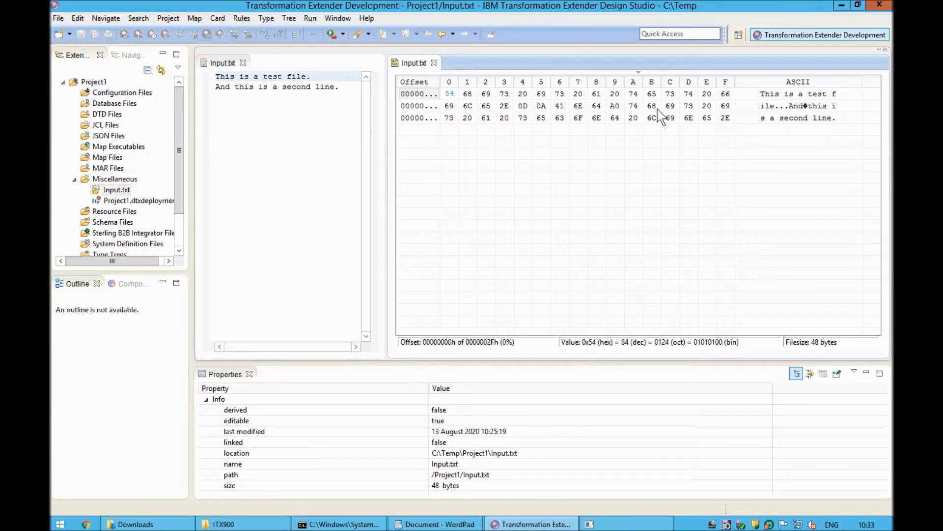
Replace the A0 byte after "And" with 20 in the hex view and save Input.txt
click(614, 108)
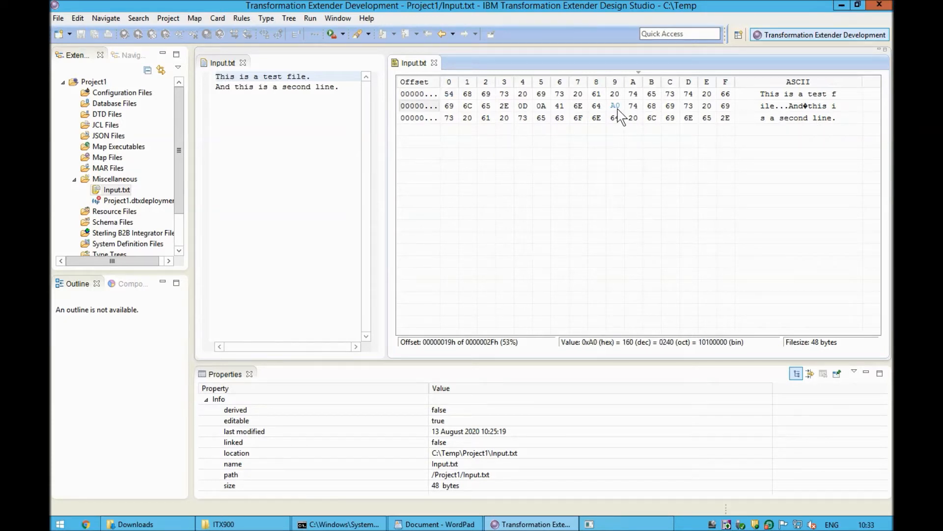
text(20)
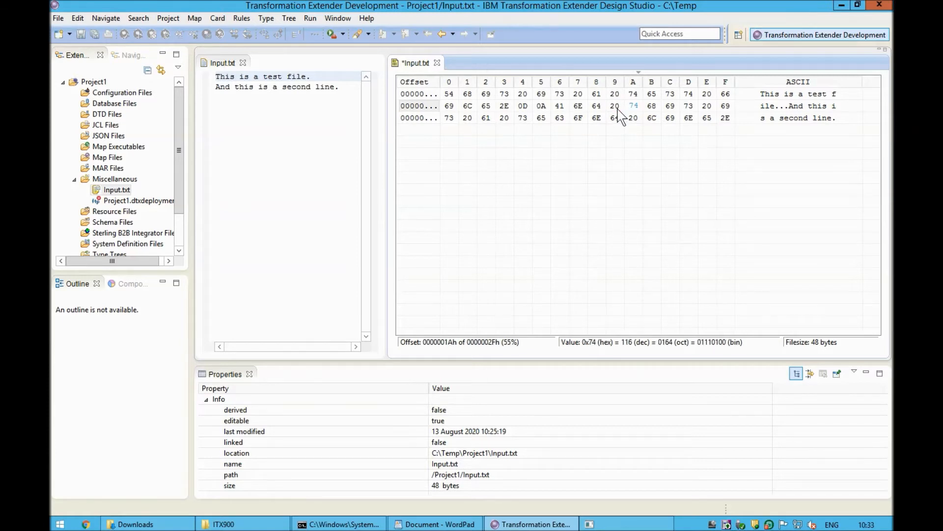
key(ctrl+s)
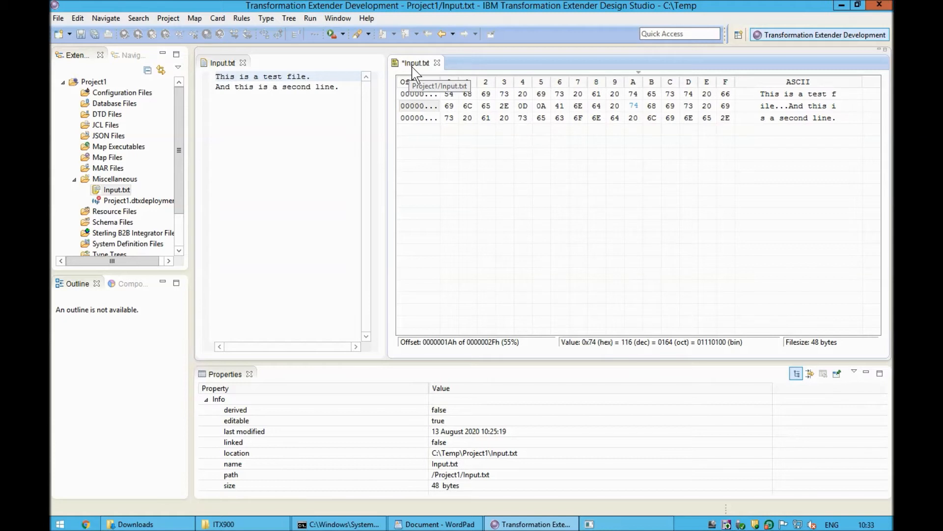
key(ctrl+s)
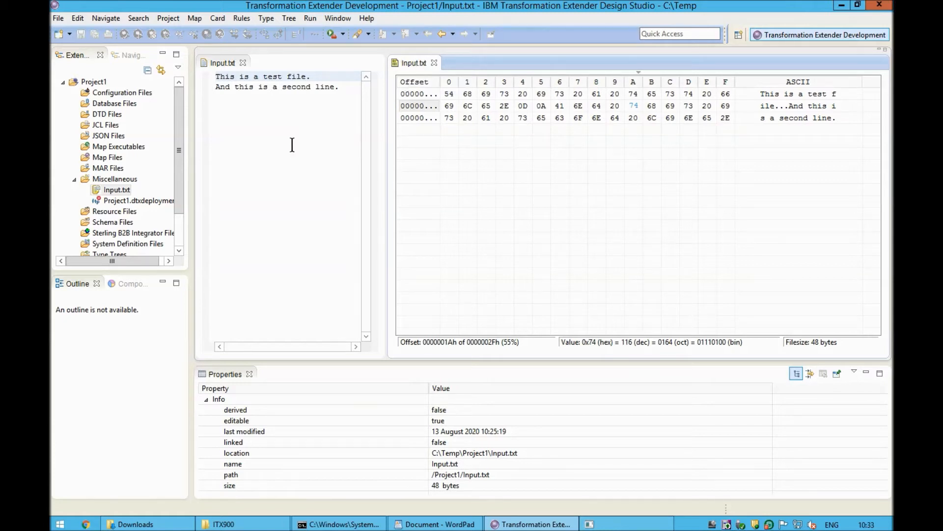
Activate the text view of Input.txt and refresh Project1
click(222, 61)
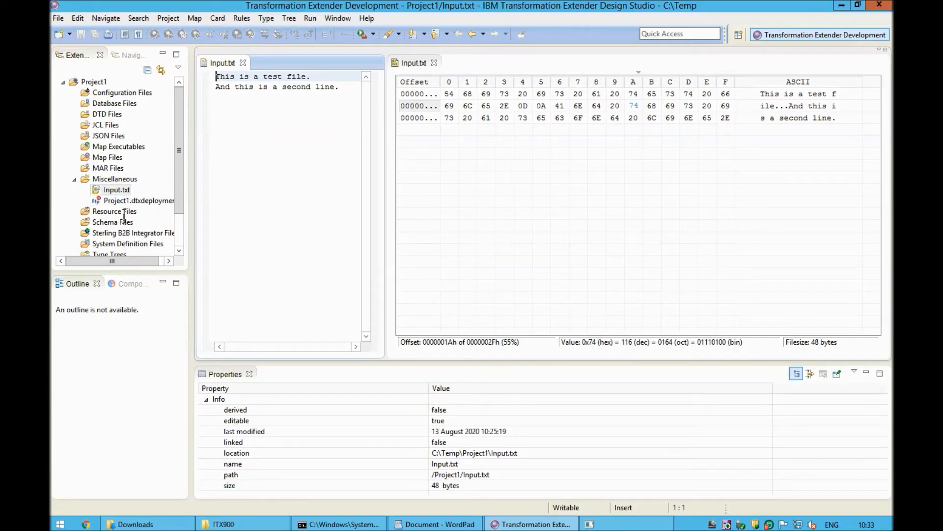
double_click(126, 189)
click(91, 82)
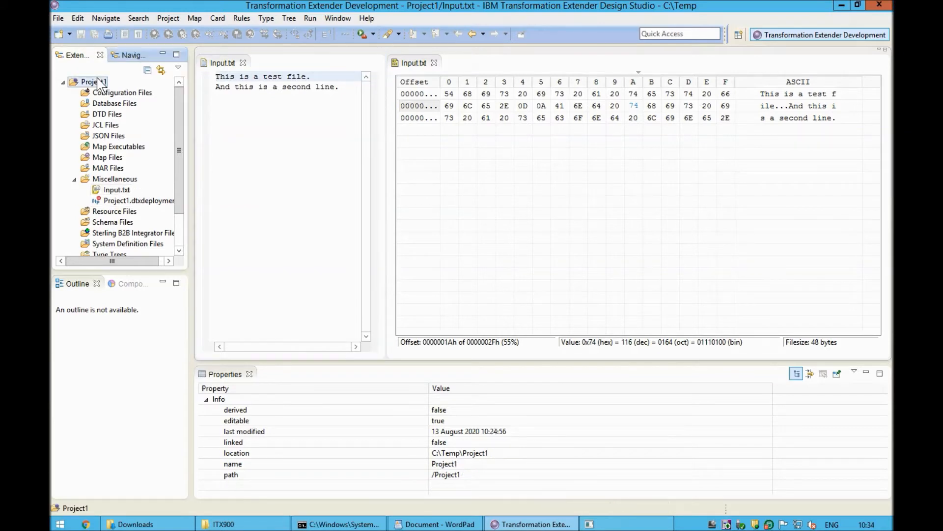
right_click(96, 80)
click(129, 240)
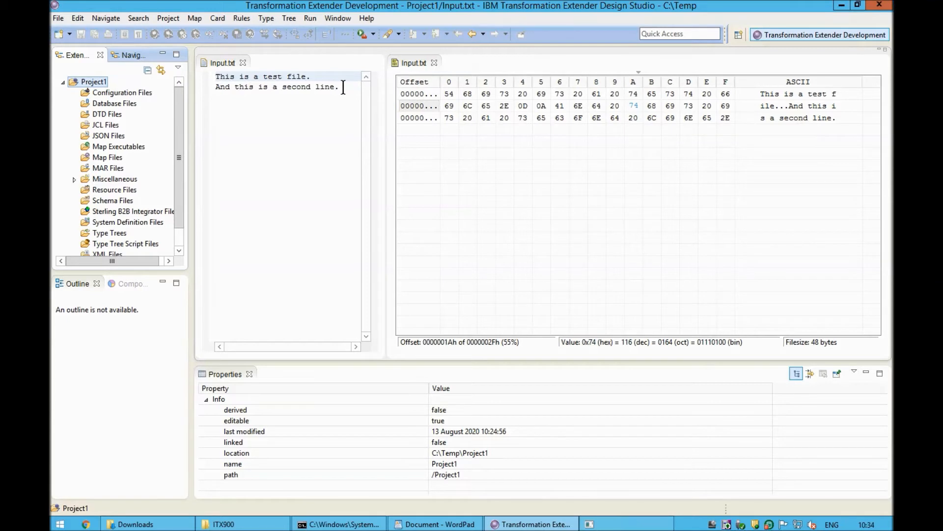
Add a third line reading "Third." to Input.txt in the text view and save the file
click(364, 118)
key(Return)
text(Third.)
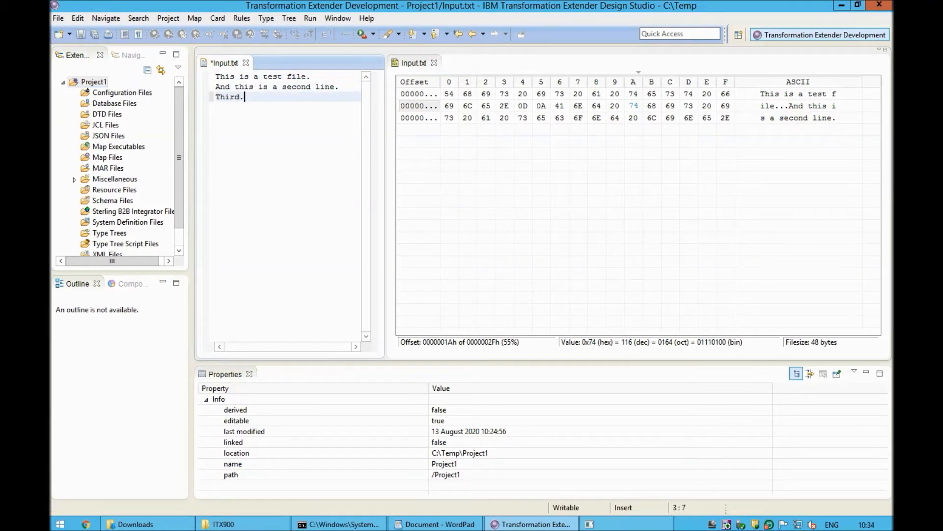
key(ctrl+s)
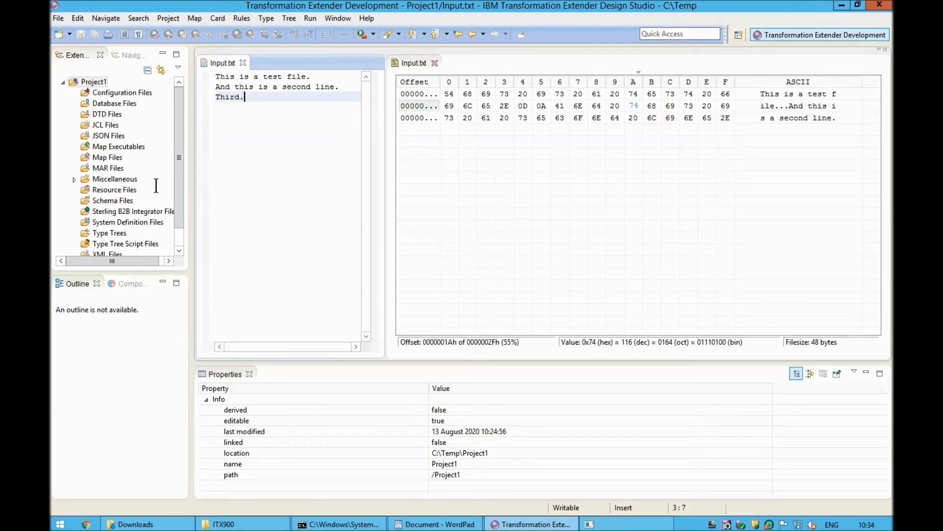
Reopen Input.txt from the Miscellaneous folder with the internal Hex Editor to reload the saved content
click(74, 179)
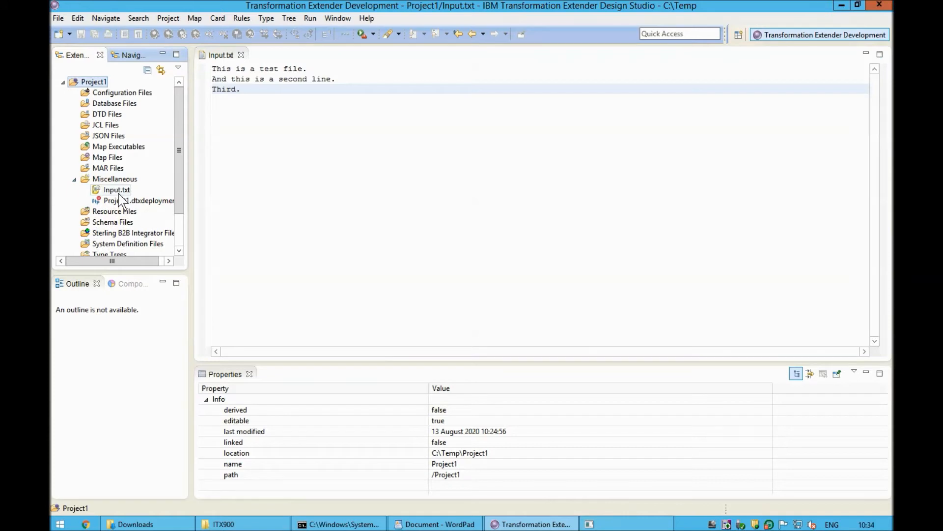
right_click(119, 191)
mouse_move(238, 228)
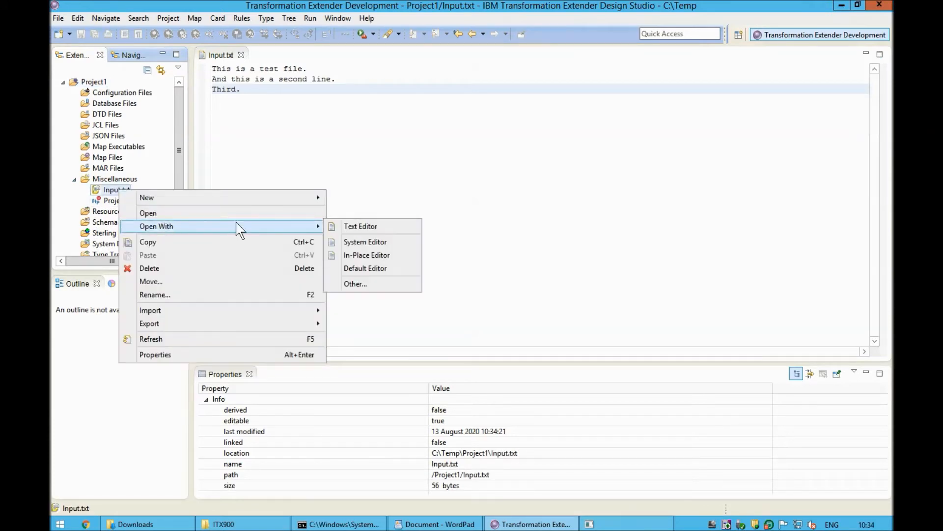
click(361, 282)
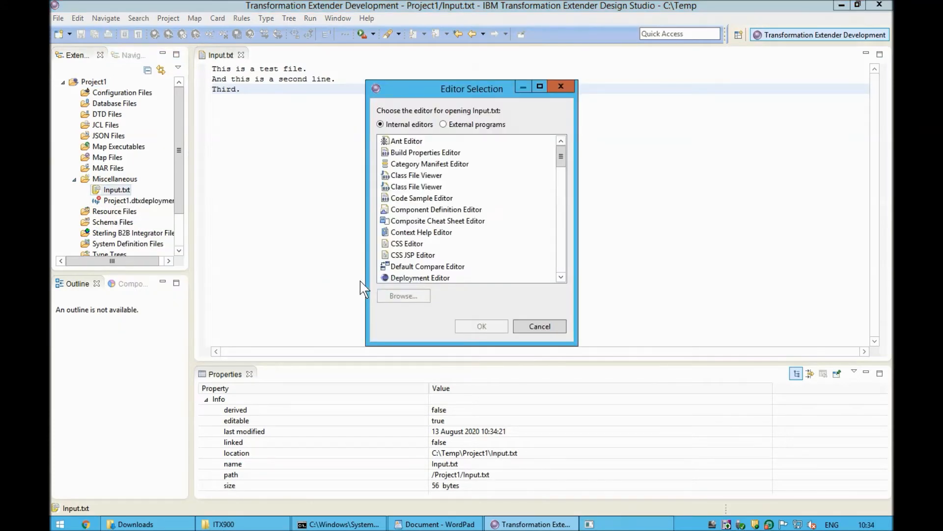
key(h)
key(Return)
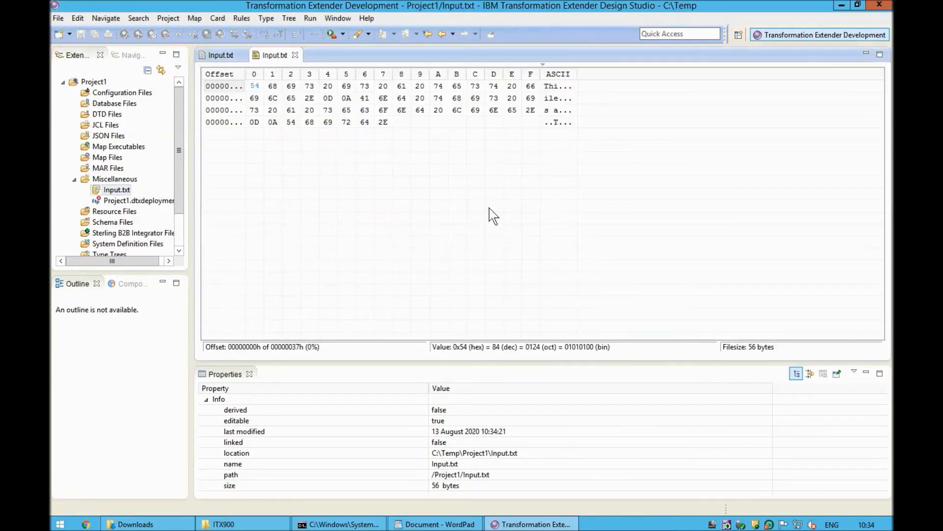
Widen the ASCII column to examine the bytes of the added line, and close both views of Input.txt
drag(637, 76, 791, 84)
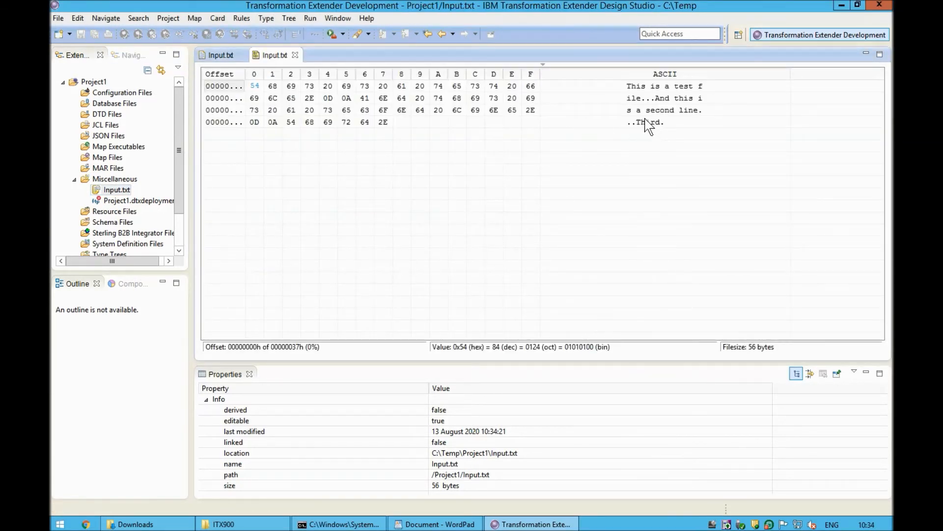
key(ctrl+a)
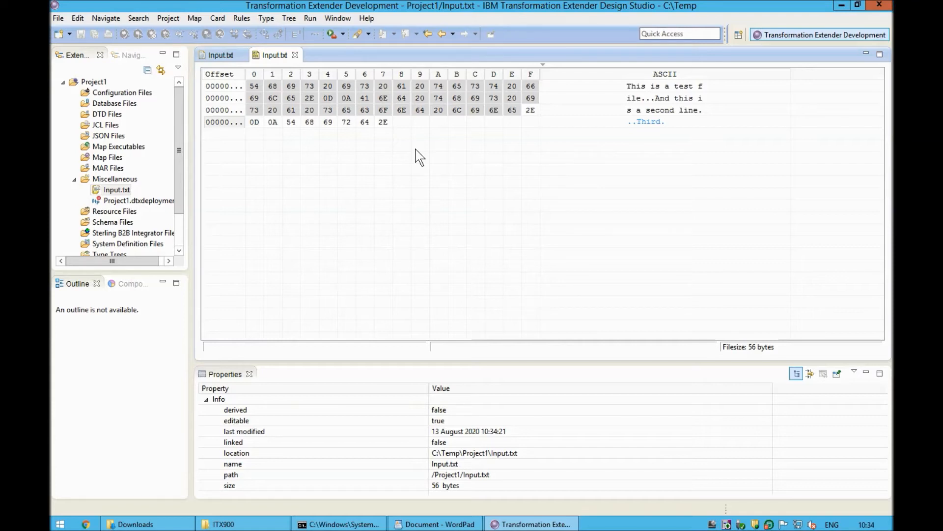
click(296, 56)
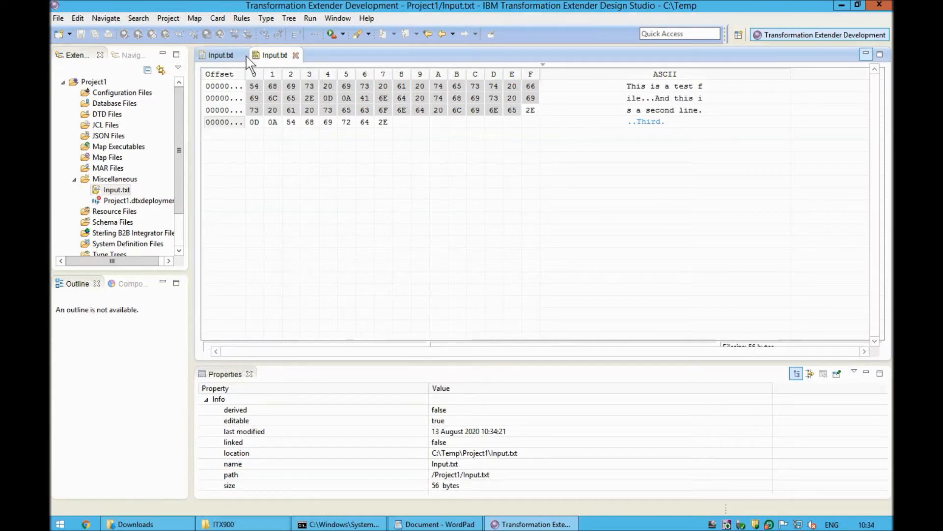
click(240, 56)
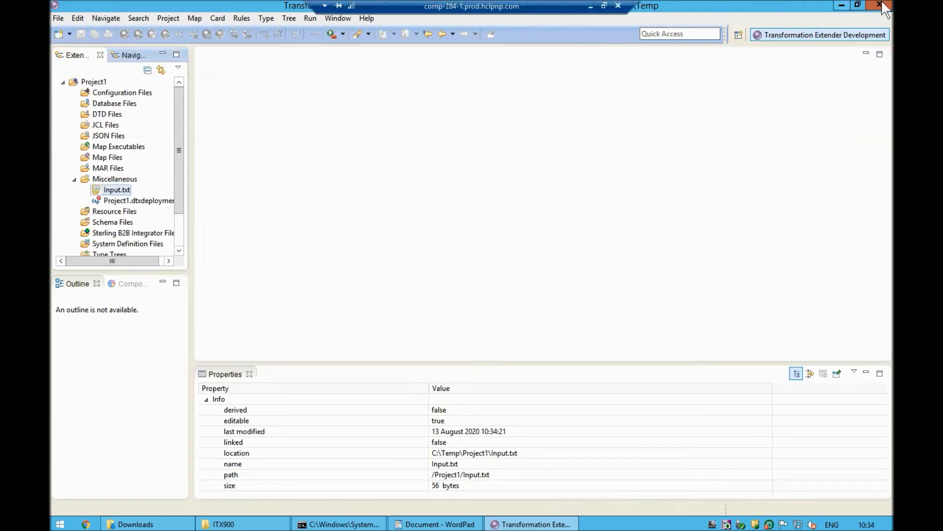
Close Design Studio and rerun the previous robocopy mirror to ..\ITX900 with /mir /fft in the open command prompt
mouse_move(882, 4)
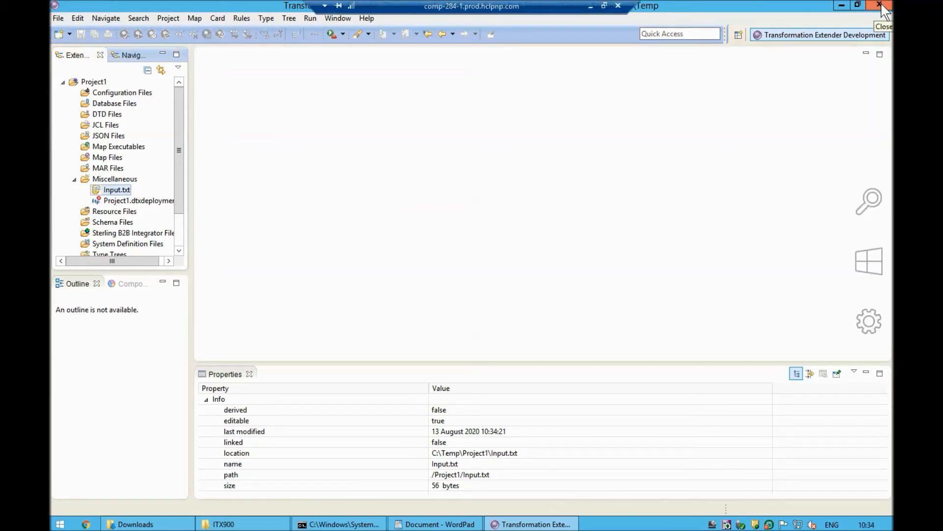
click(882, 4)
click(359, 524)
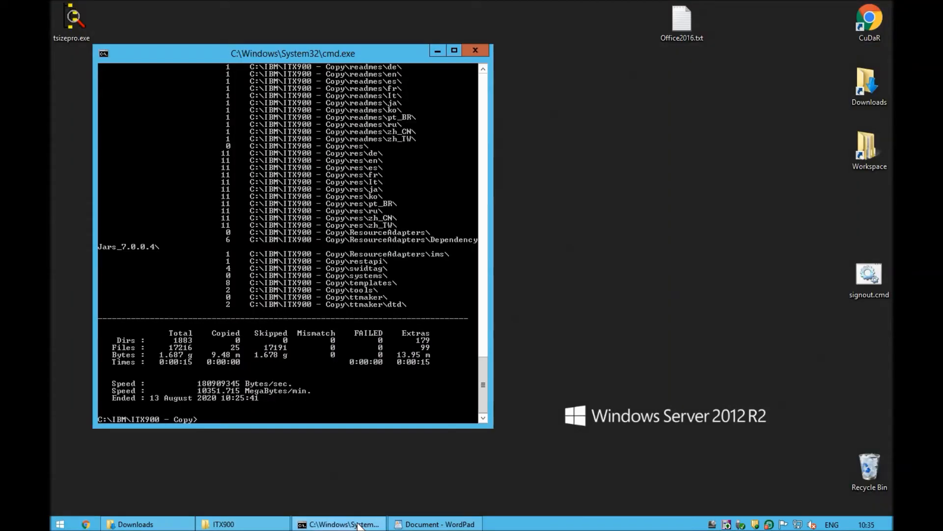
key(Up)
key(Return)
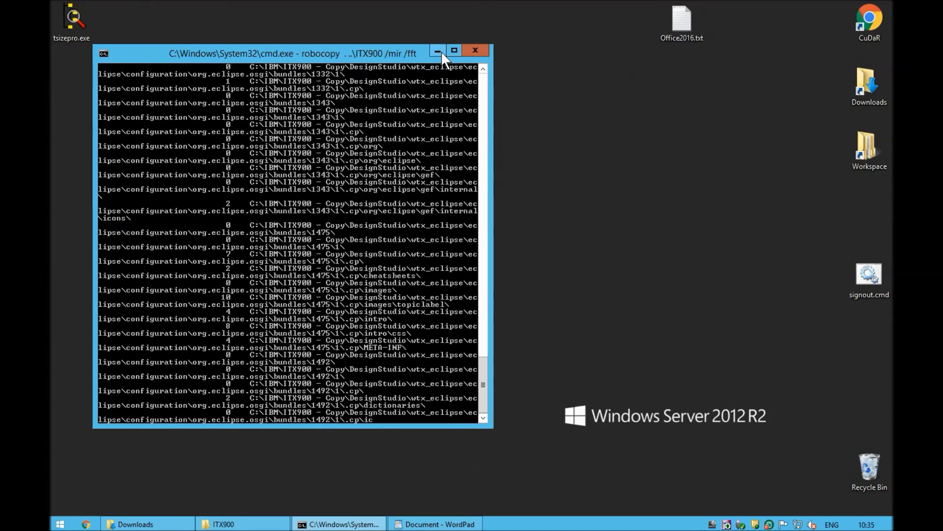
Minimize the command prompt and switch to the WordPad document holding the plugin links
click(439, 51)
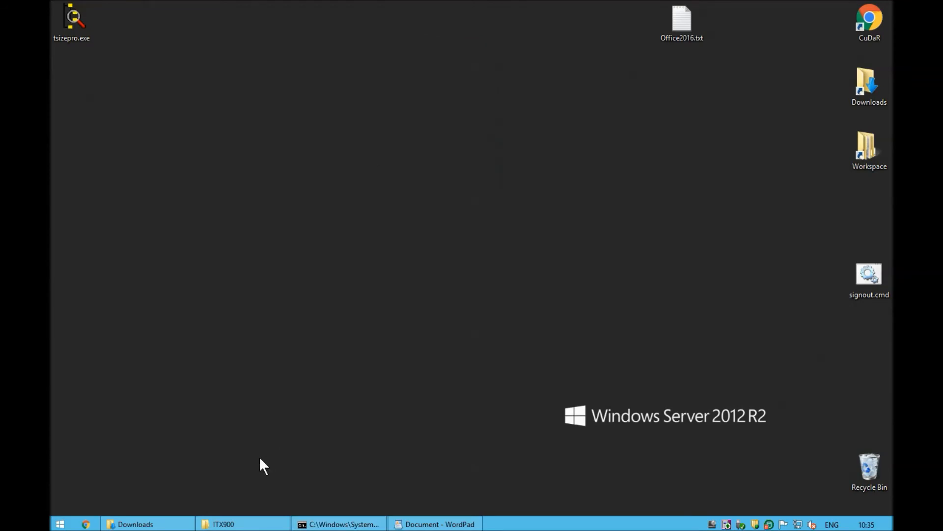
click(423, 524)
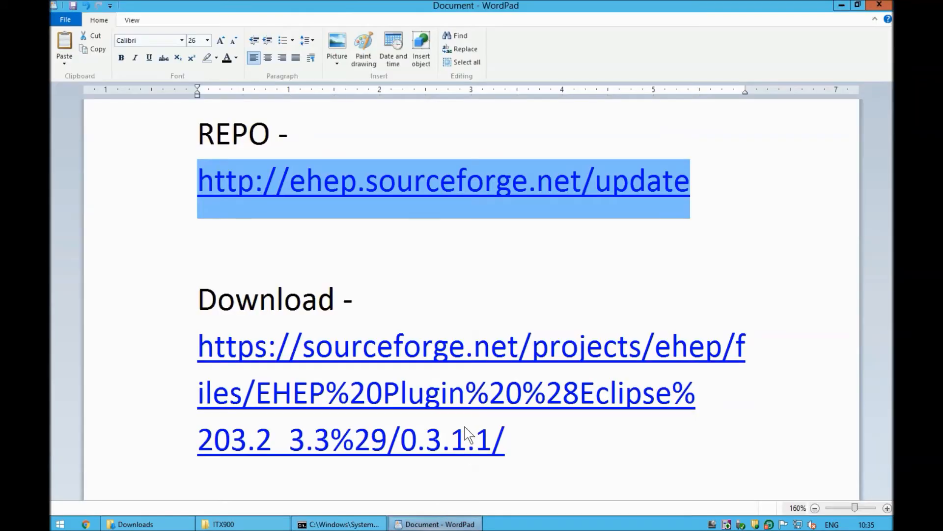
right_click(403, 357)
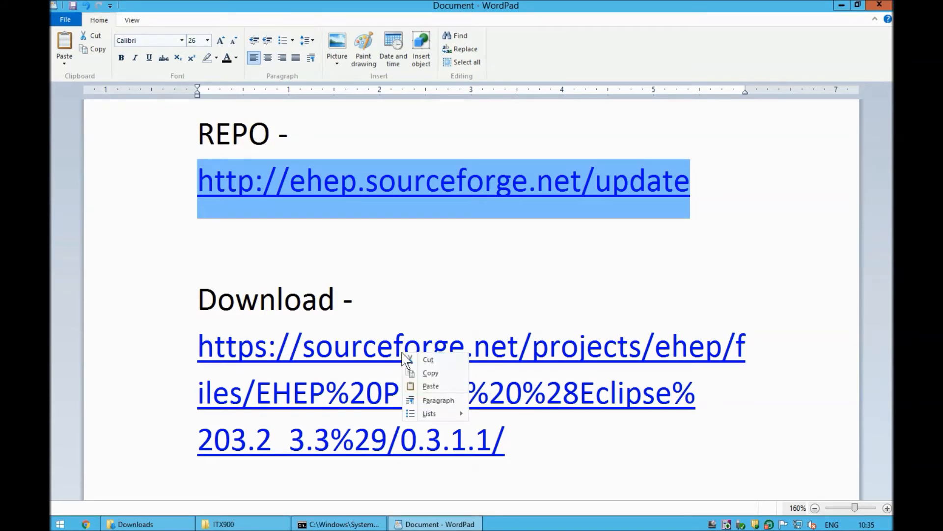
click(432, 375)
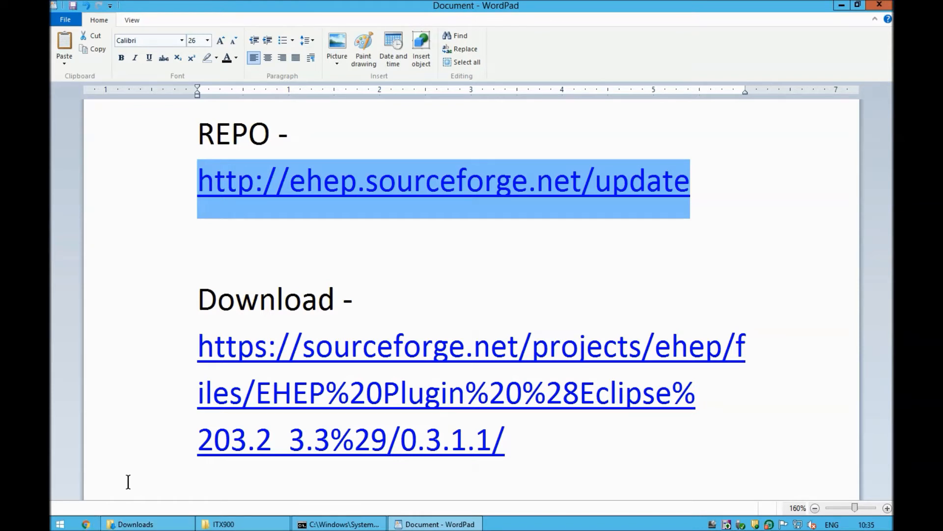
key(super+r)
key(ctrl+v)
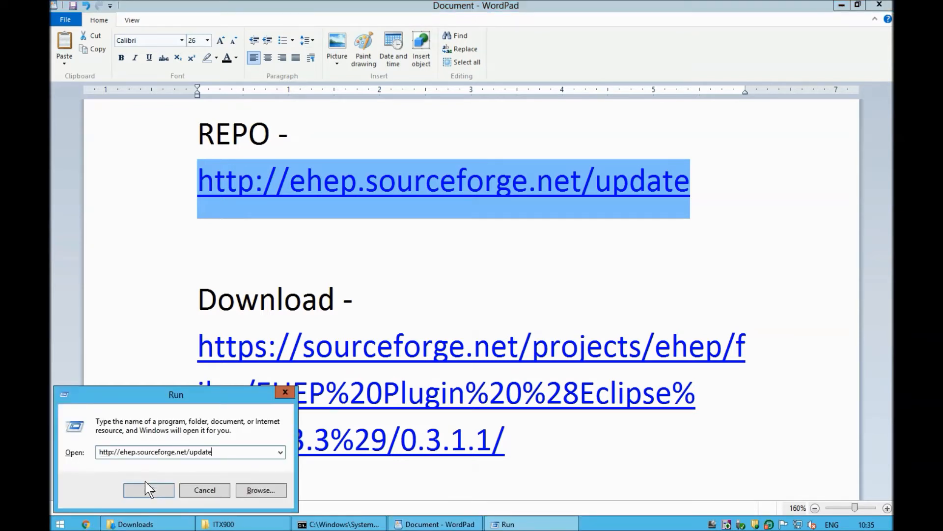
click(147, 490)
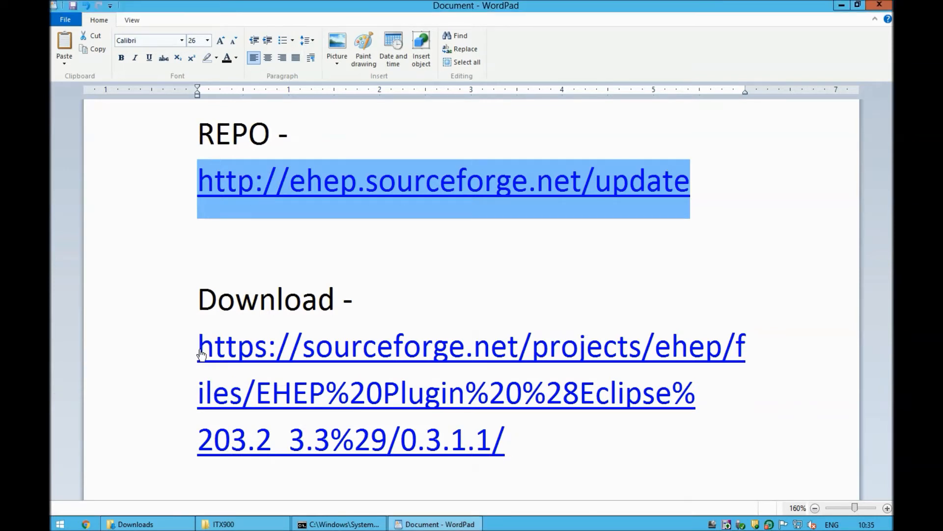
Open the full Download link from the document in the browser, examine the EHEP 0.3.1.1 file list, and close the page
click(517, 442)
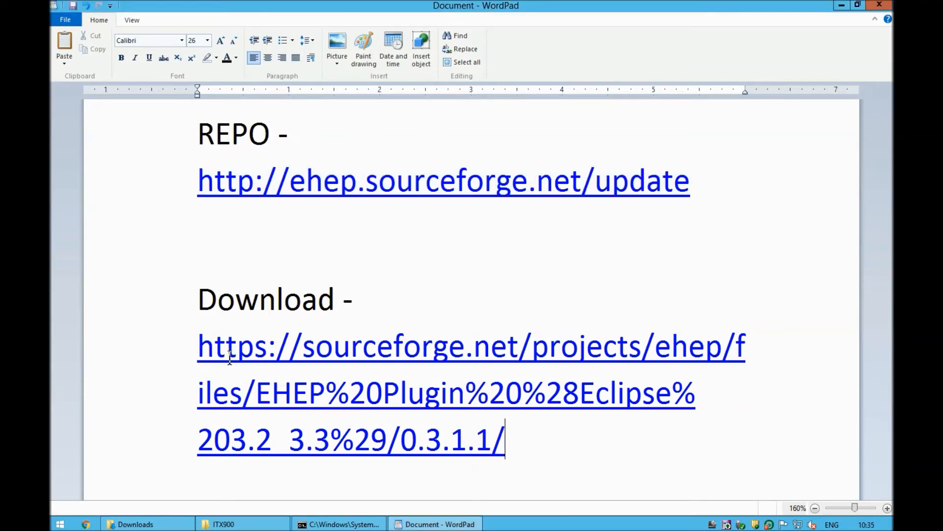
shift+click(200, 341)
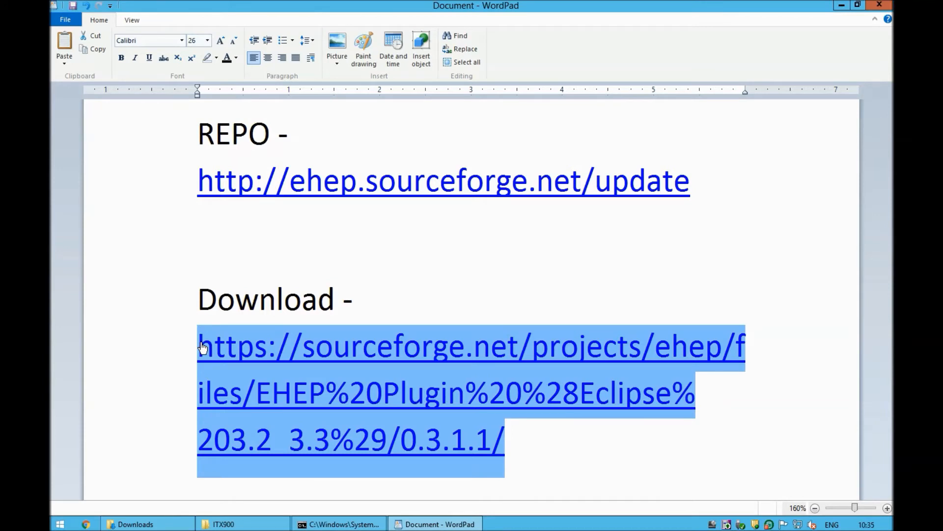
key(super+r)
key(ctrl+v)
key(Return)
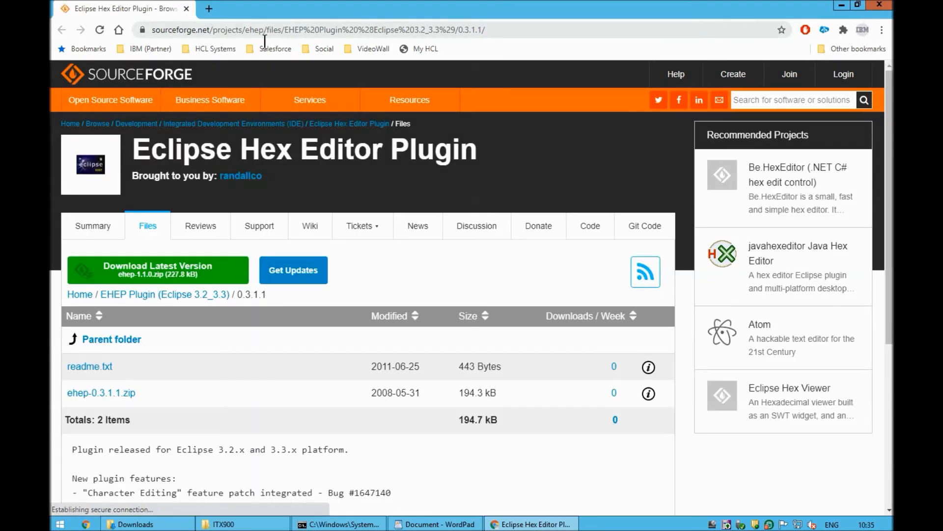
mouse_move(351, 216)
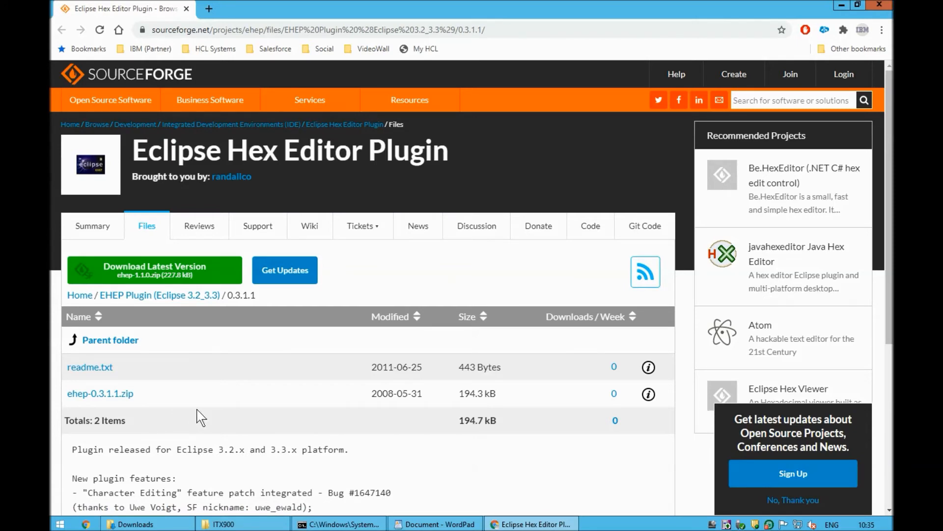
click(186, 10)
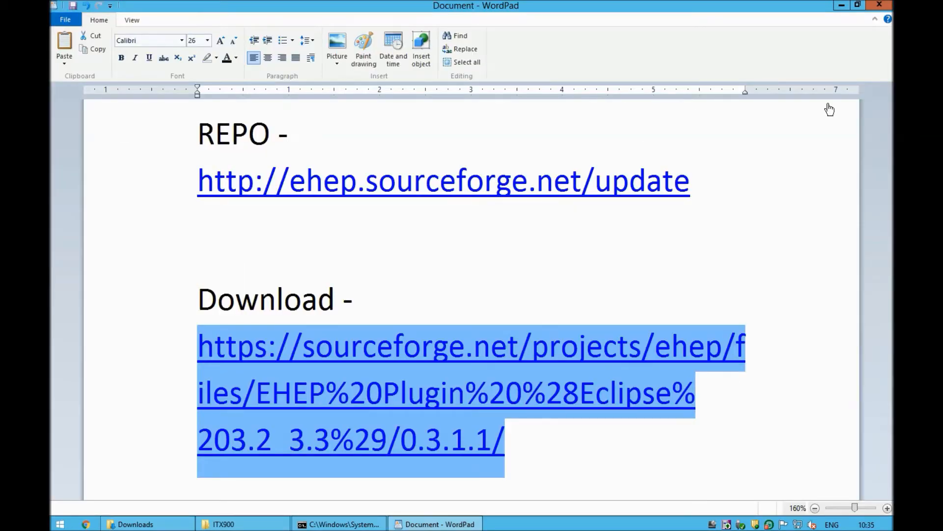
Minimize WordPad and check the Downloads folder for ehep-0.3.1.1.zip and its extracted features and plugins folders
click(841, 7)
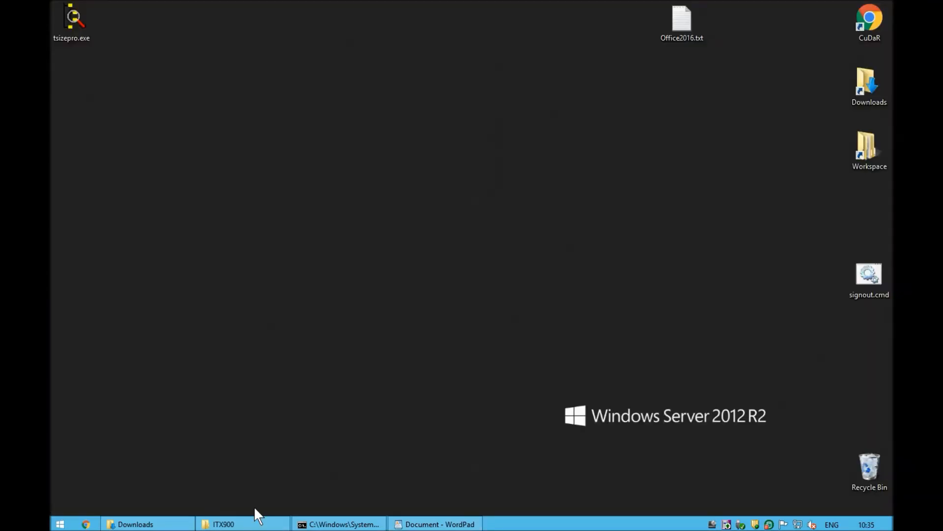
click(172, 524)
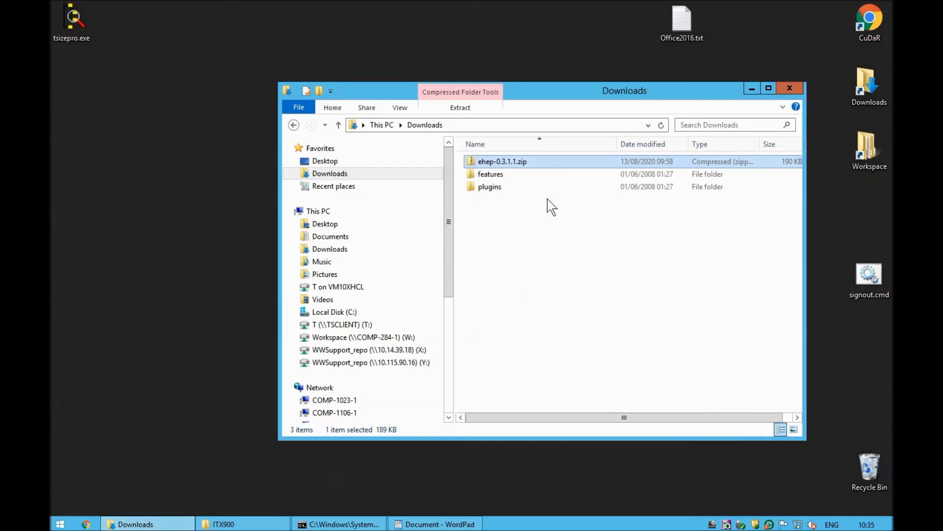
click(496, 174)
click(499, 162)
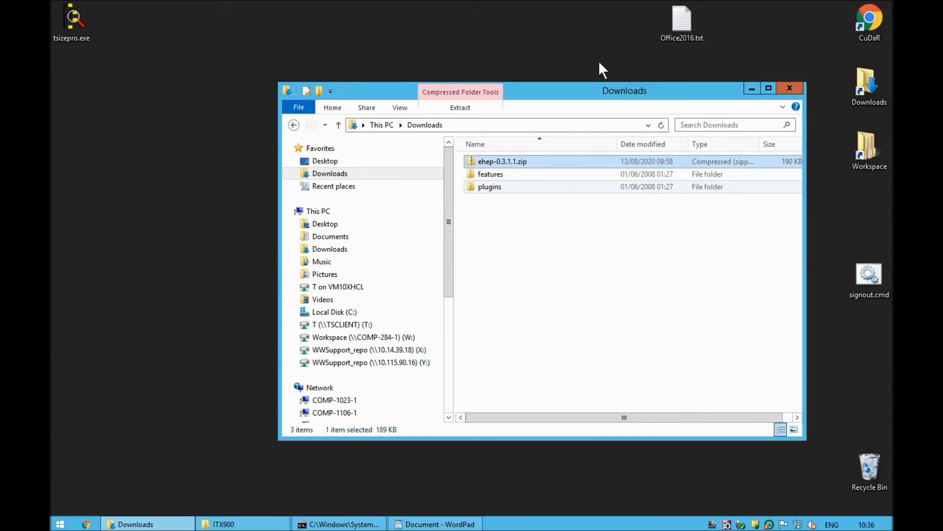
Minimize the Downloads window and launch Design Studio 9.0.0, checking the robocopy run in the command prompt while it loads
click(752, 90)
click(61, 523)
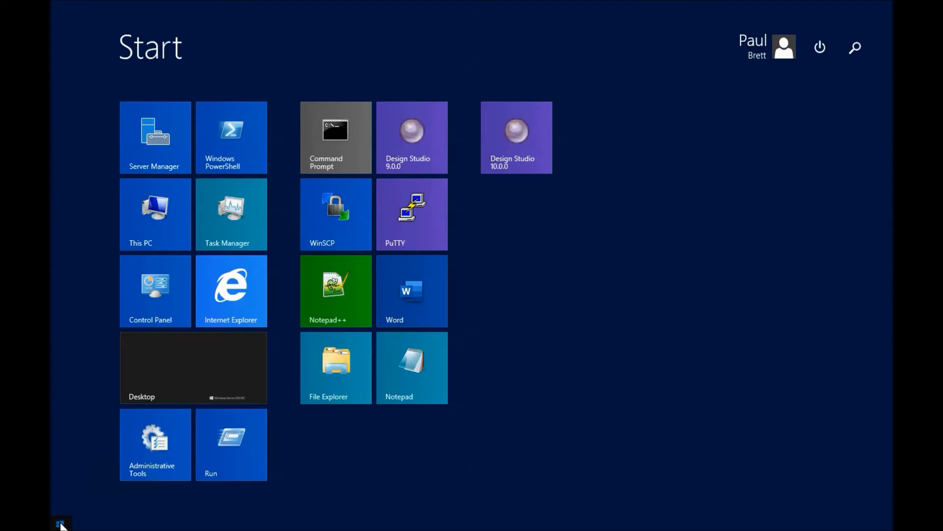
click(411, 126)
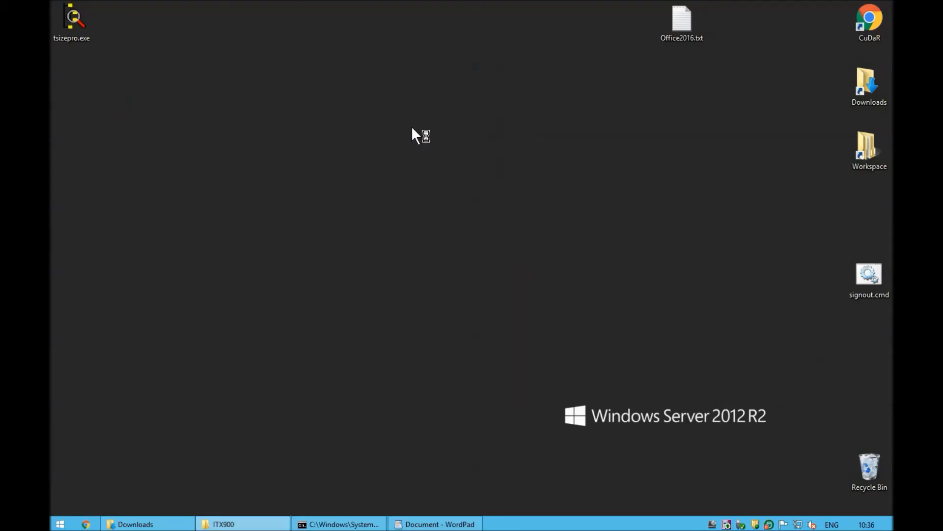
click(329, 524)
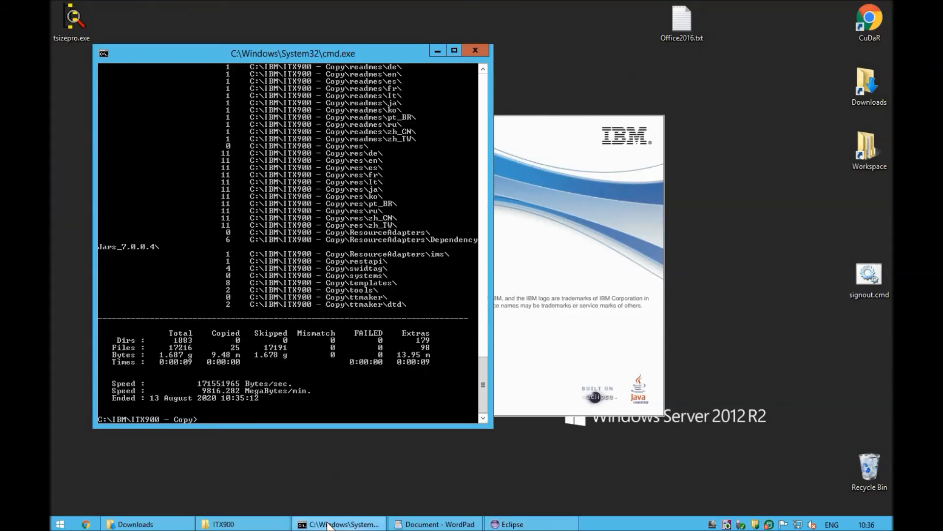
click(328, 524)
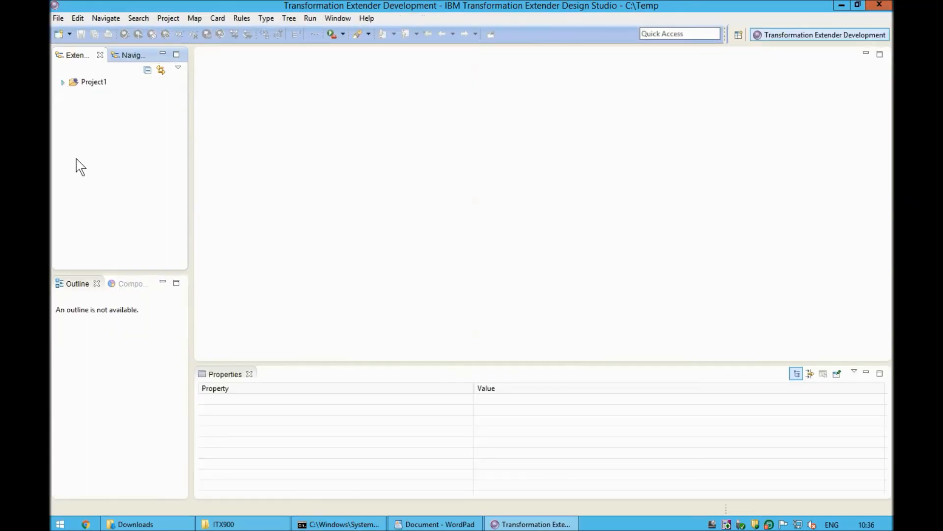
Look for a hex editor among the internal editors offered for Input.txt in the Miscellaneous folder, and cancel the selection
click(74, 179)
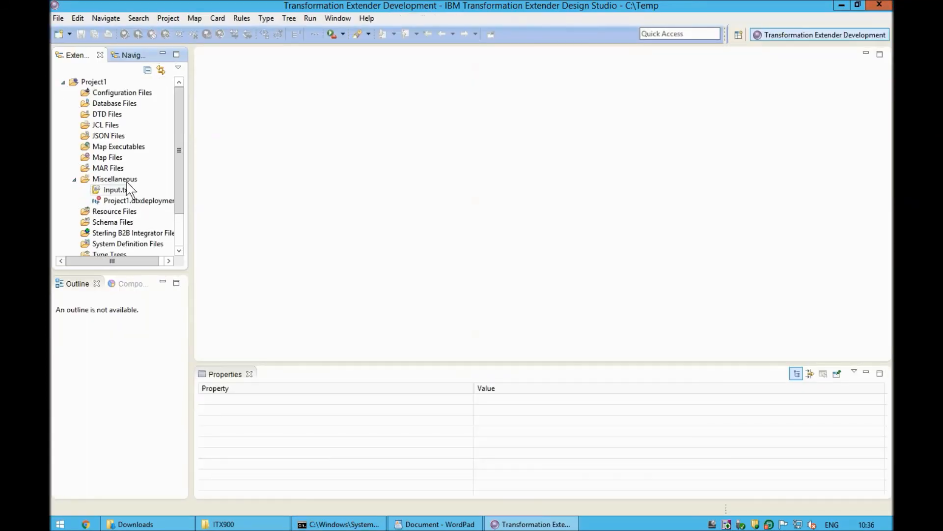
right_click(122, 190)
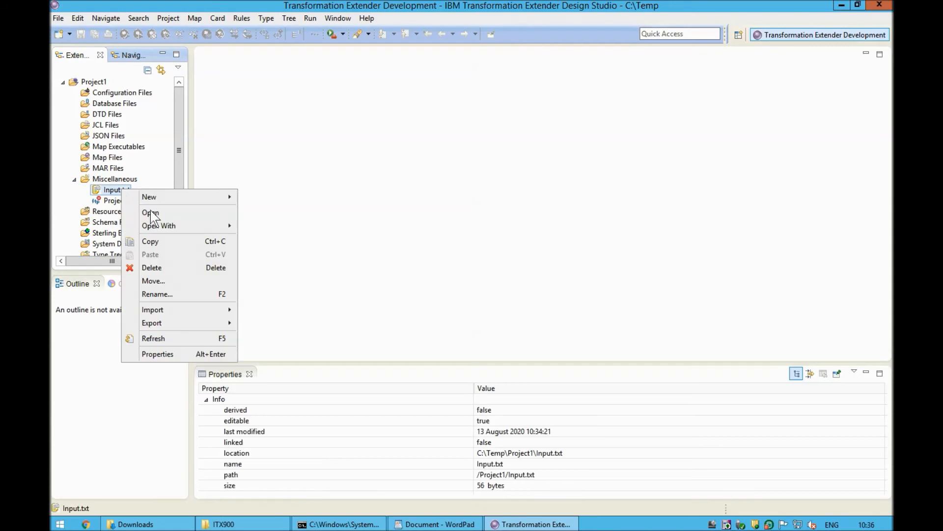
mouse_move(167, 225)
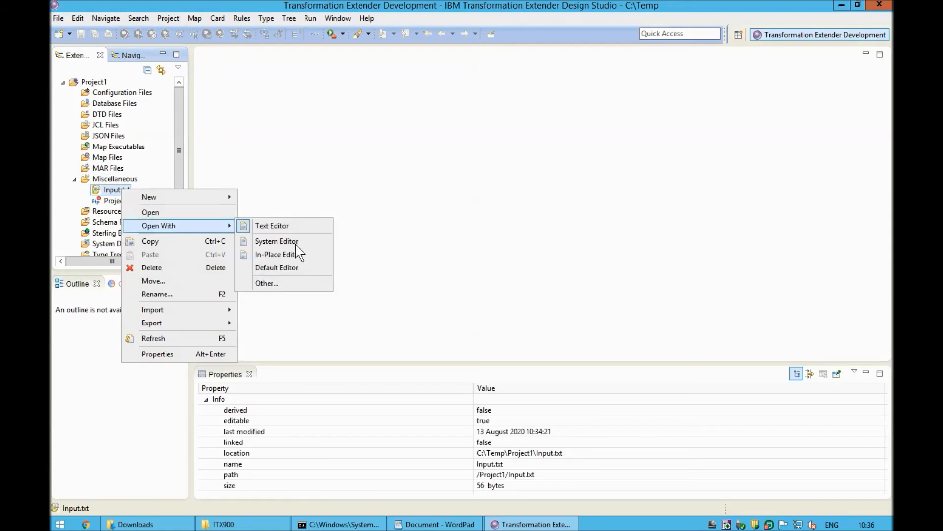
click(284, 283)
drag(560, 157, 568, 180)
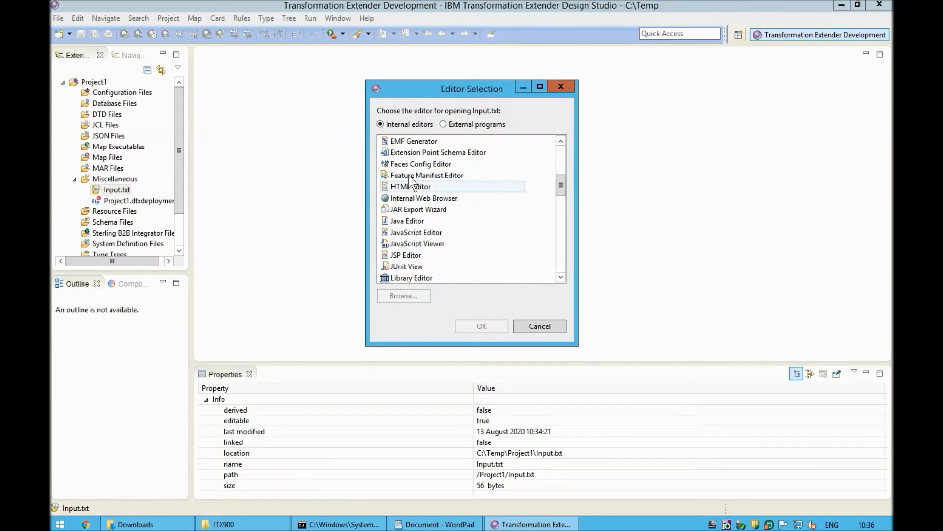
click(540, 326)
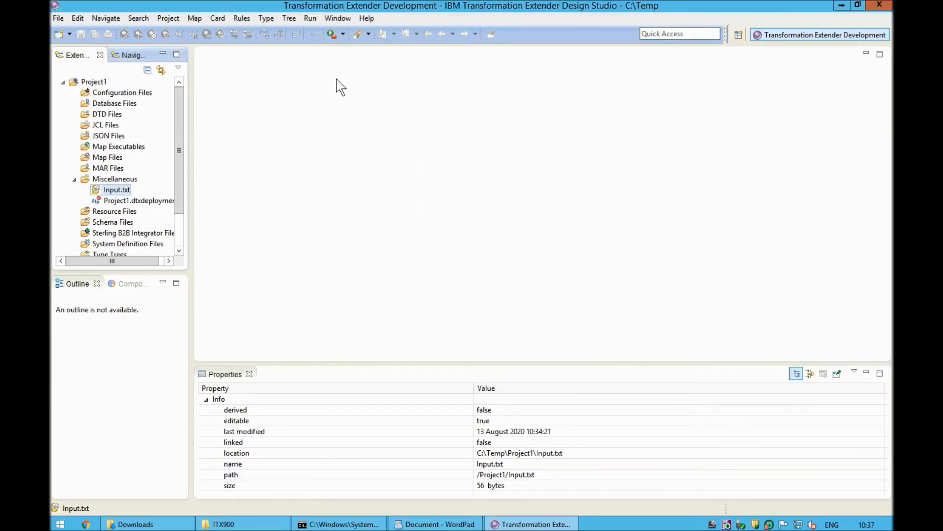
Start installing new software and open the Available Software Sites preferences
click(366, 19)
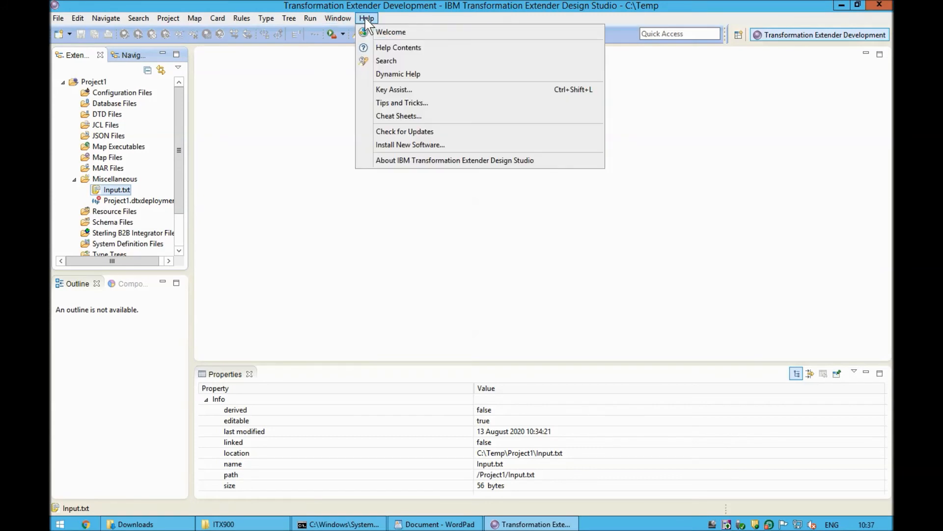
click(410, 144)
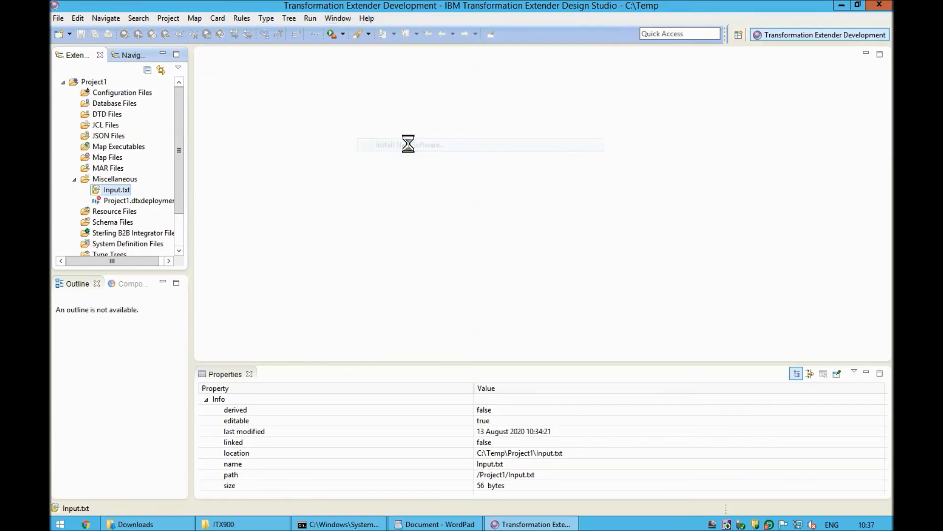
click(605, 90)
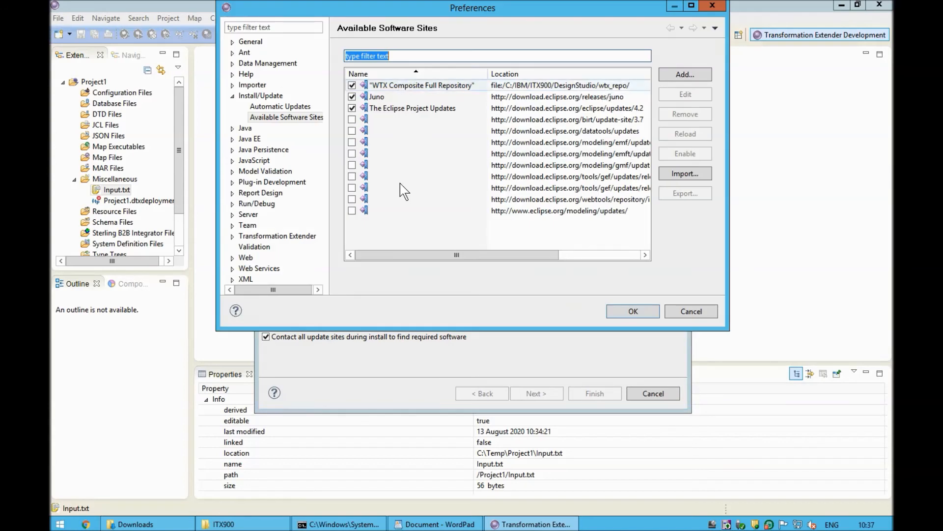
Add the local Downloads folder as a software site named EHEP and apply the site preferences
click(685, 74)
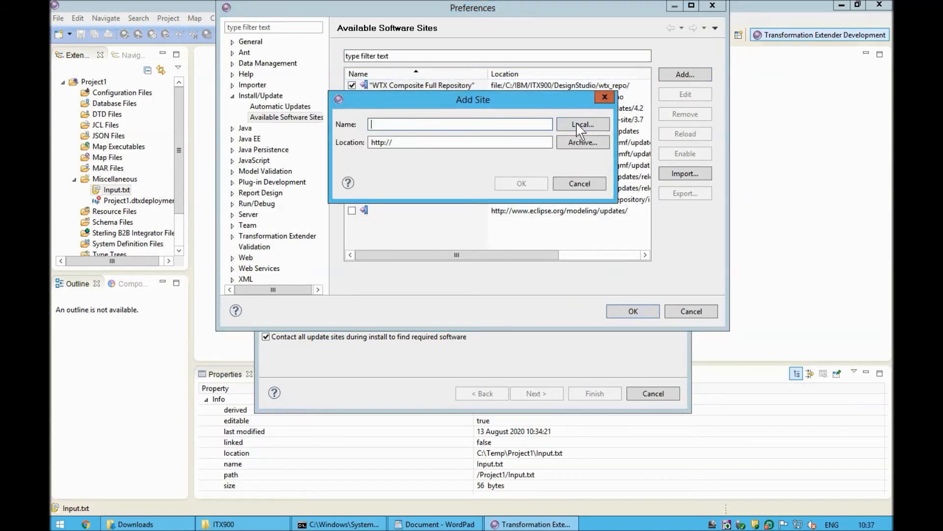
click(581, 128)
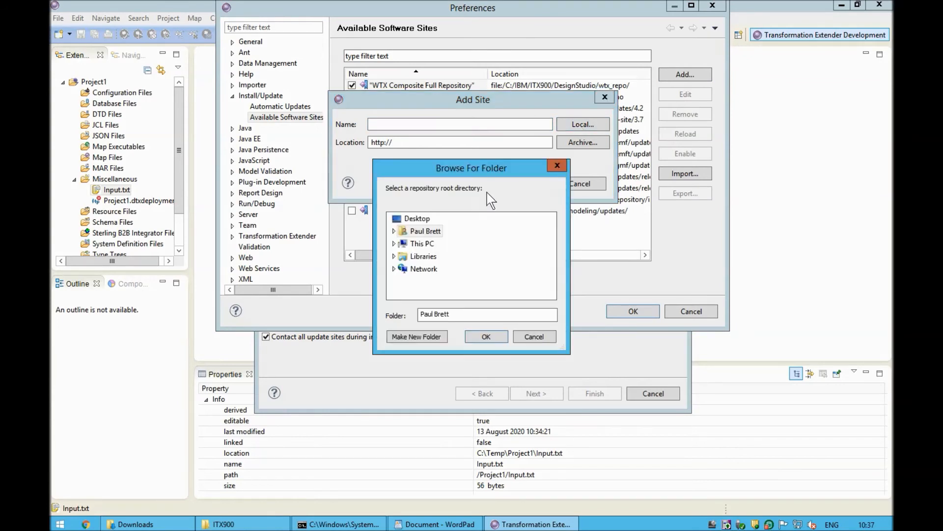
click(394, 231)
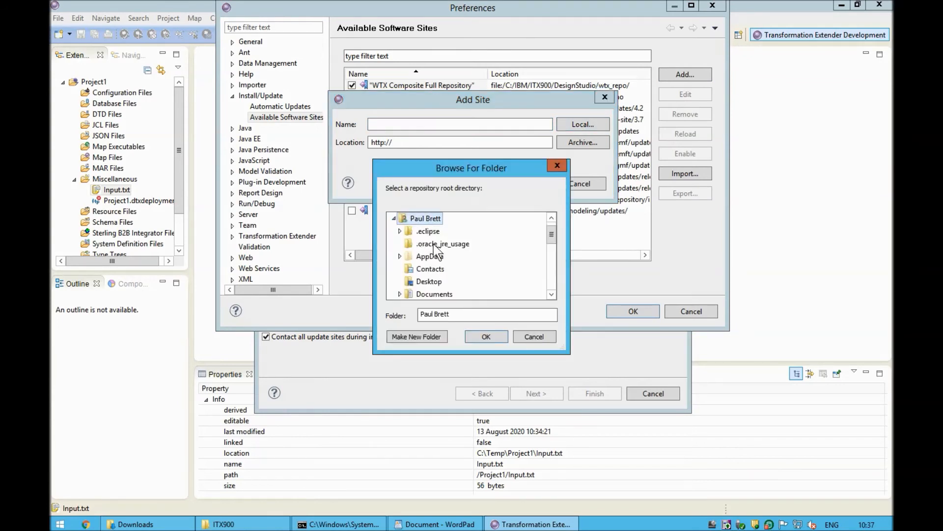
scroll(447, 253, down, 2)
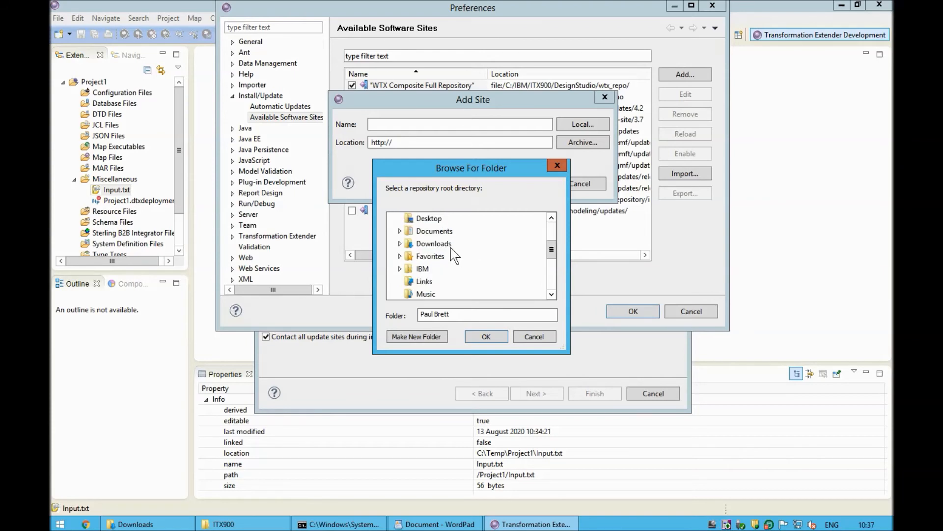
double_click(444, 244)
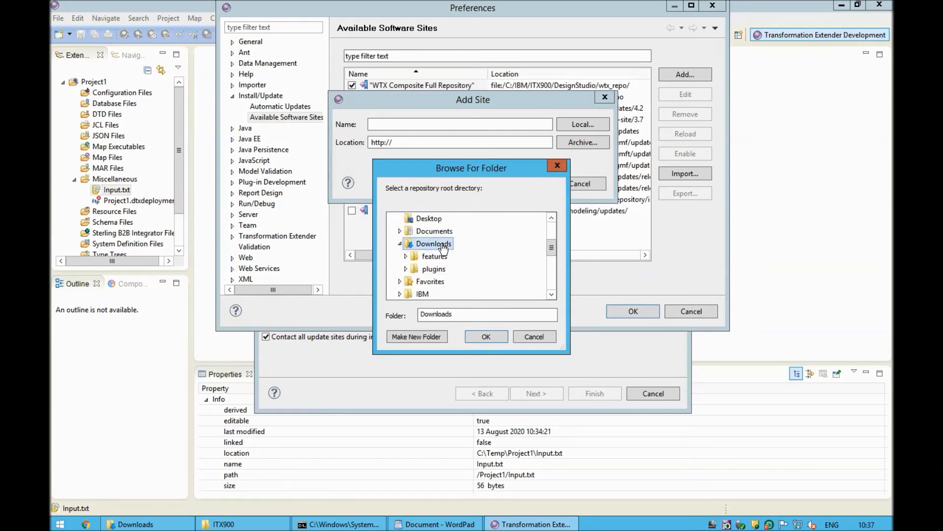
click(486, 337)
click(415, 124)
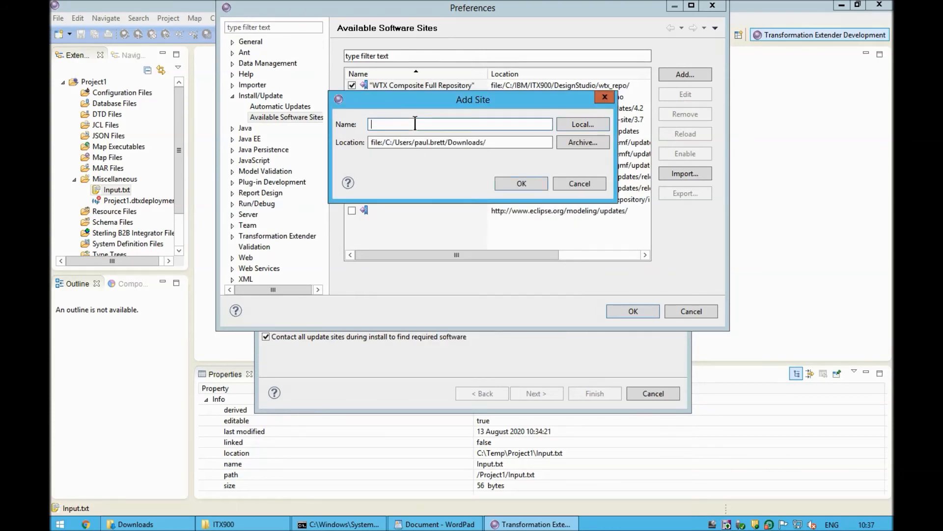
text(EHEP)
click(522, 183)
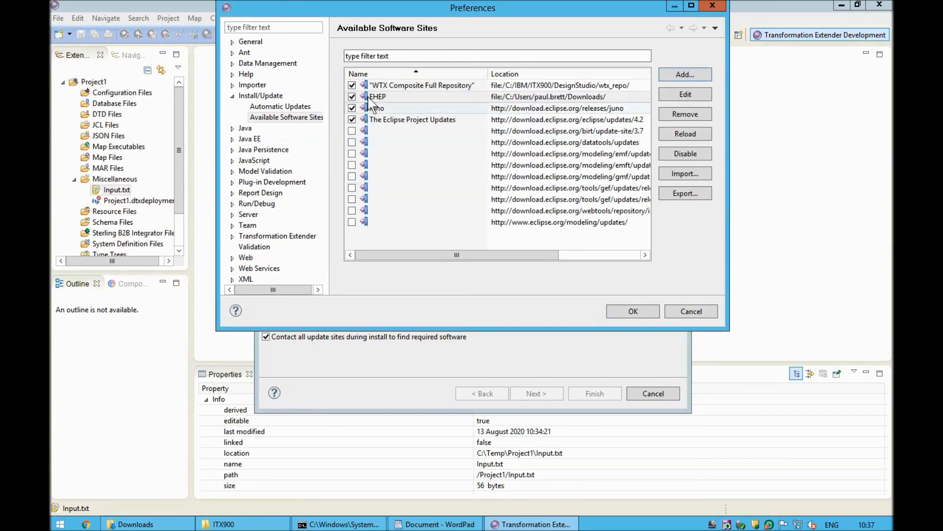
click(648, 311)
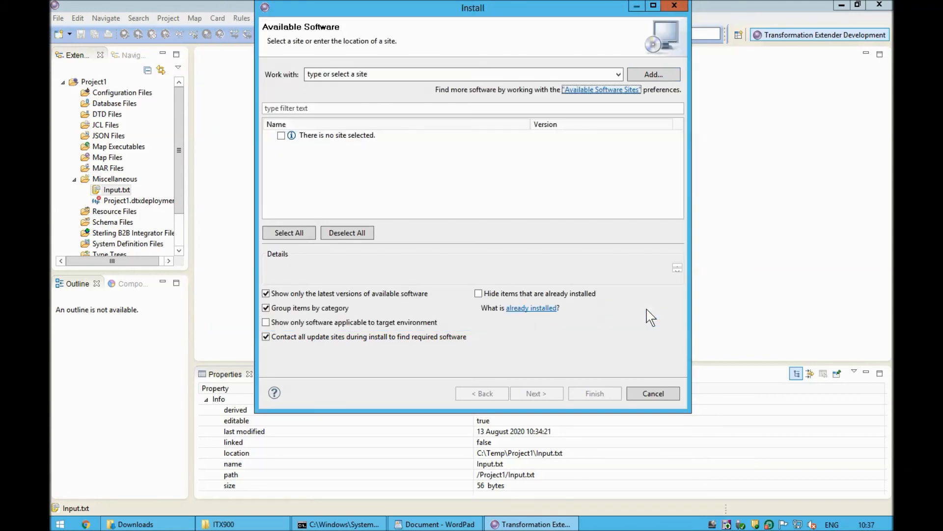
Choose the EHEP site as the install source, turn off grouping by category, and select net.sourceforge.ehep 0.3.1.1
click(619, 74)
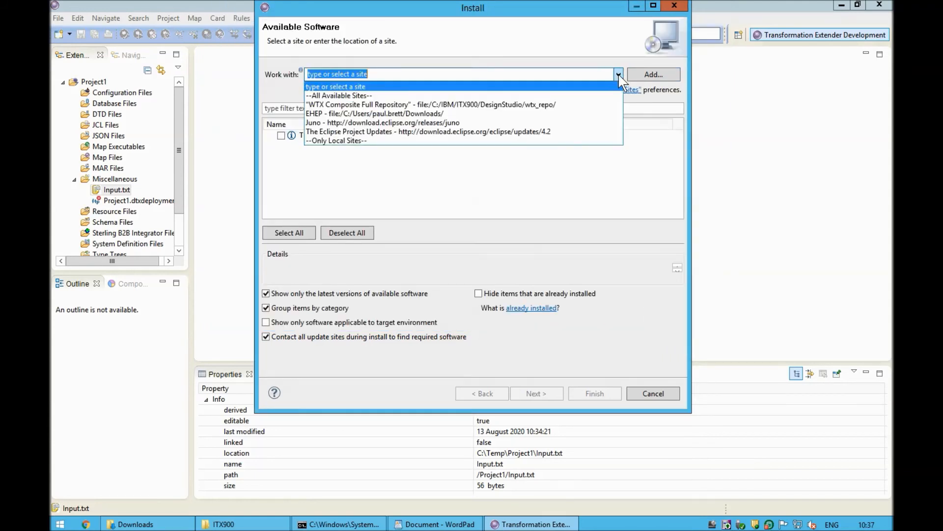
click(437, 115)
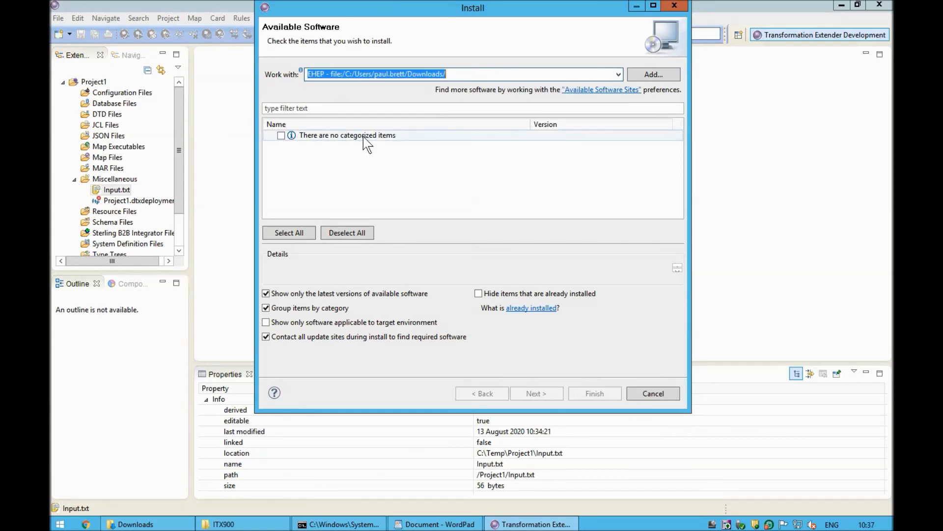
click(266, 308)
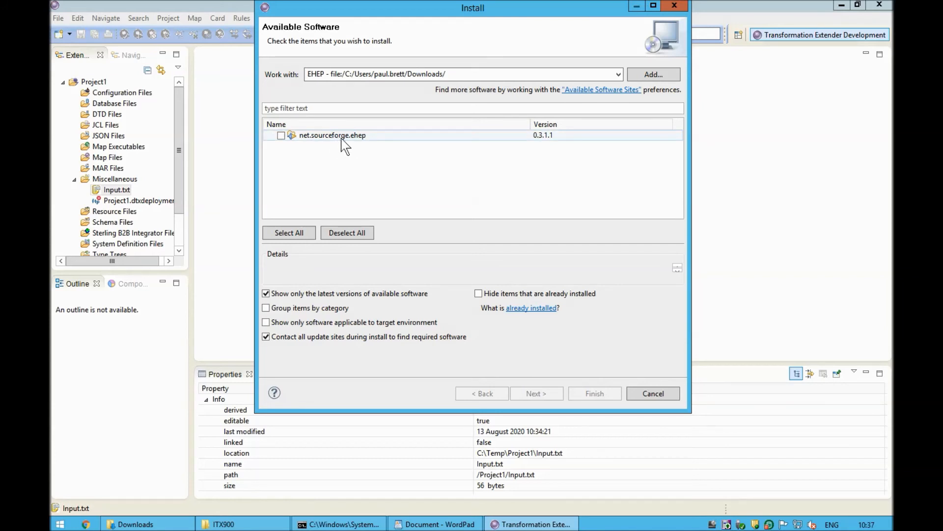
click(281, 136)
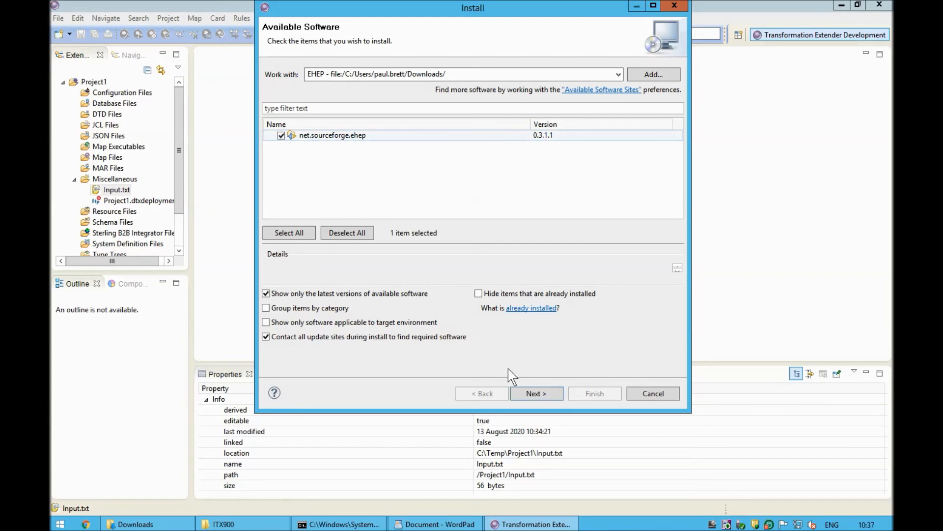
Proceed through the install details, accept the license agreement for net.sourceforge.ehep, and start the installation
click(544, 396)
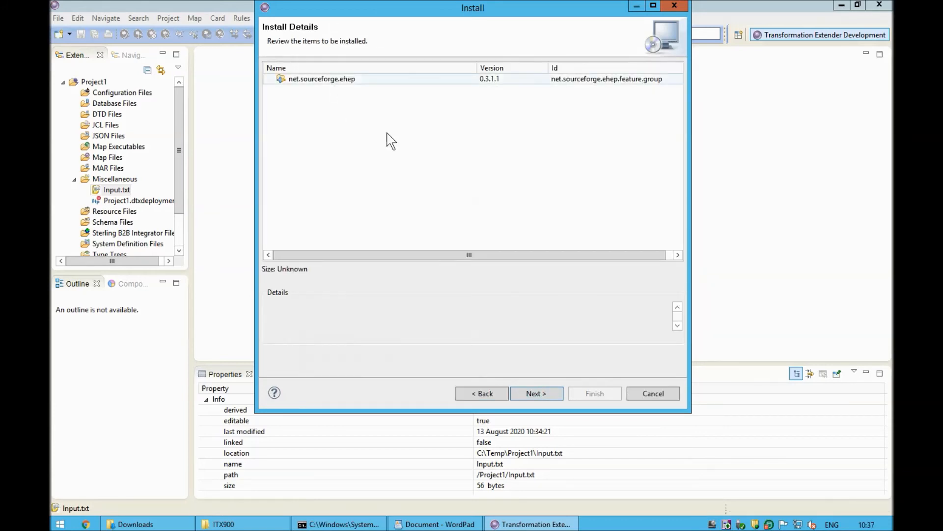
click(537, 394)
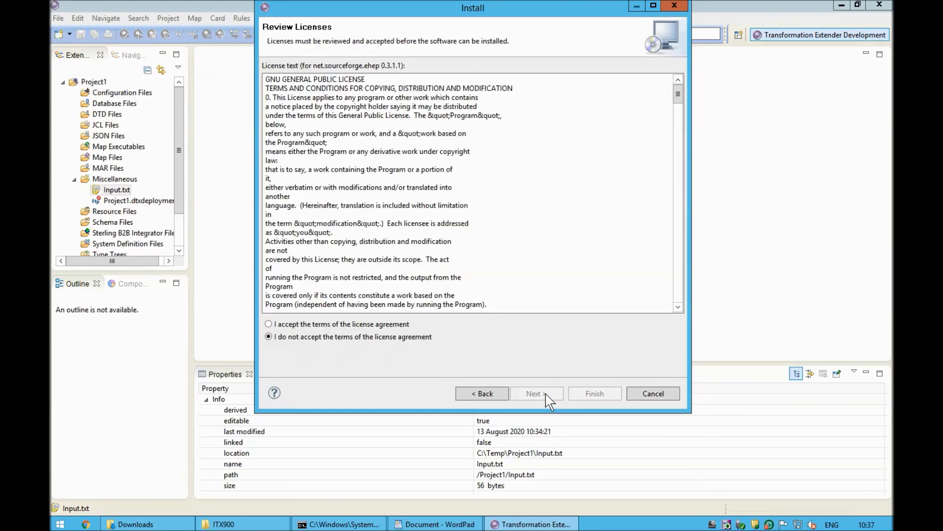
click(352, 326)
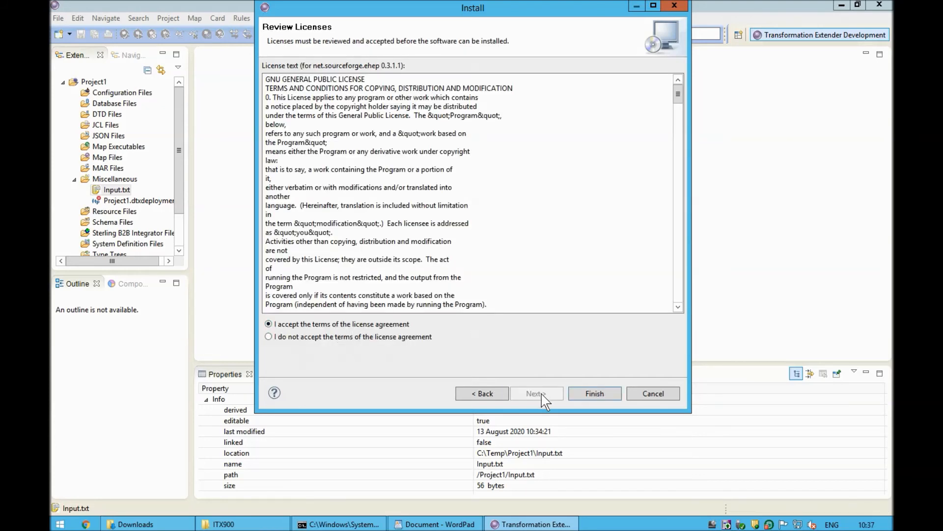
click(587, 395)
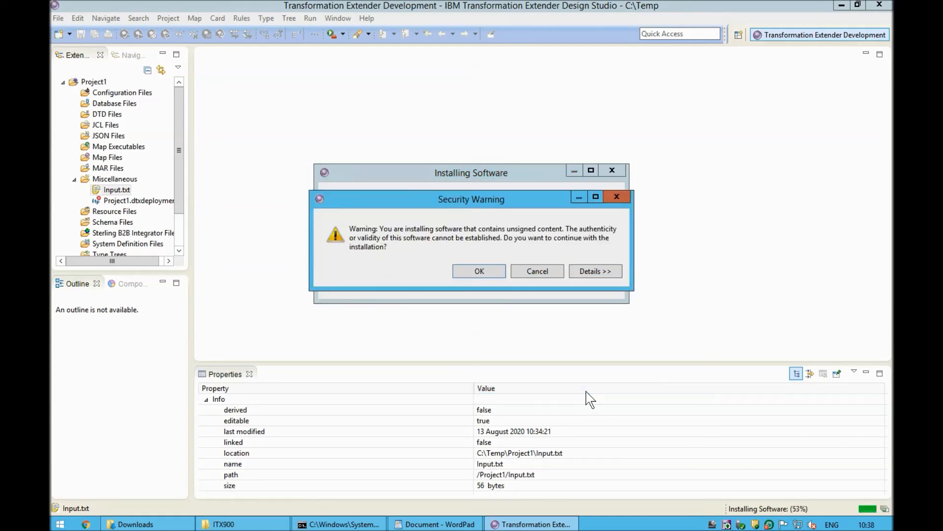
Review the unsigned content details, allow the installation to continue, and restart Design Studio to apply the changes
click(589, 275)
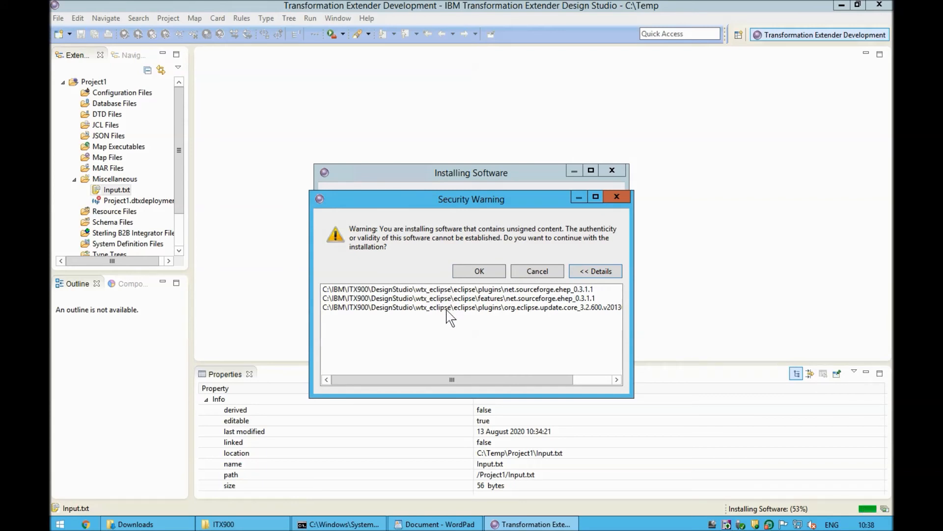
click(499, 274)
click(322, 63)
click(545, 358)
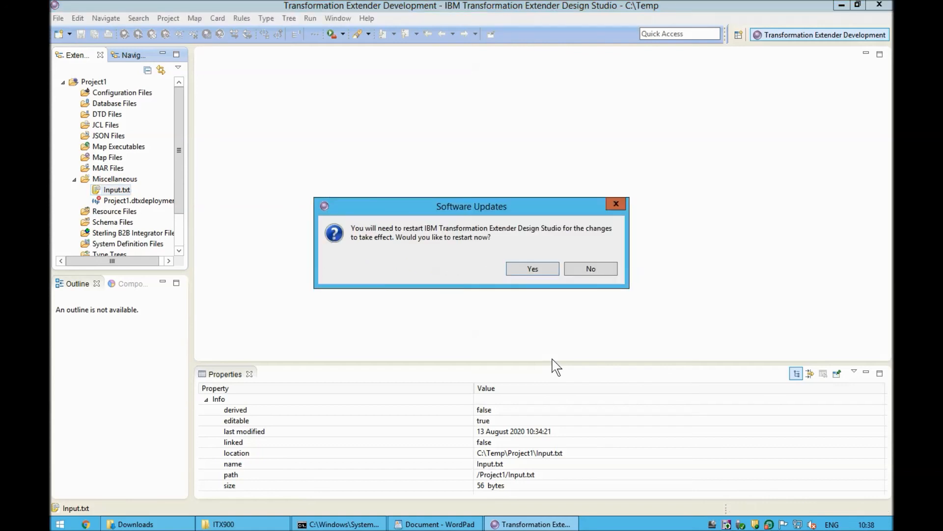
click(537, 266)
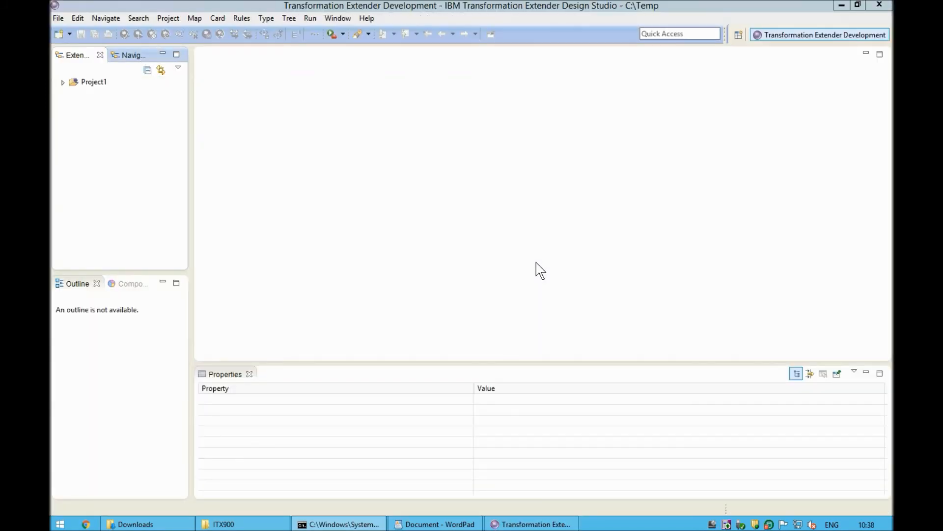
Open Input.txt from Project1's Miscellaneous folder with the internal Hex Editor
click(63, 82)
click(74, 179)
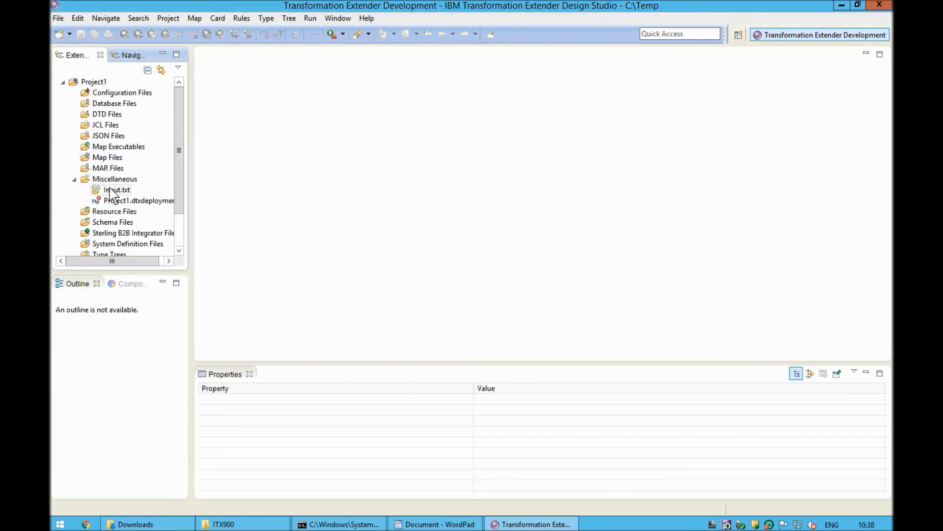
right_click(117, 190)
mouse_move(172, 227)
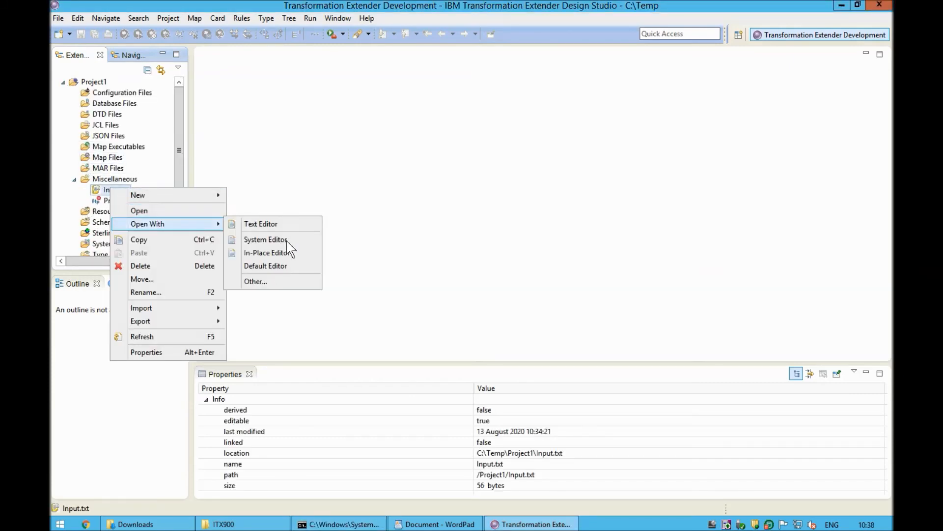
click(264, 281)
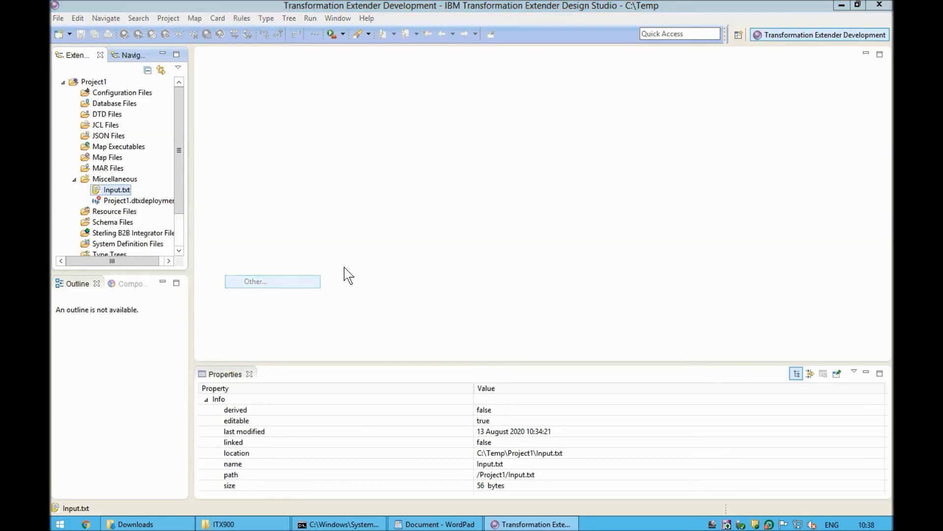
click(419, 211)
key(h)
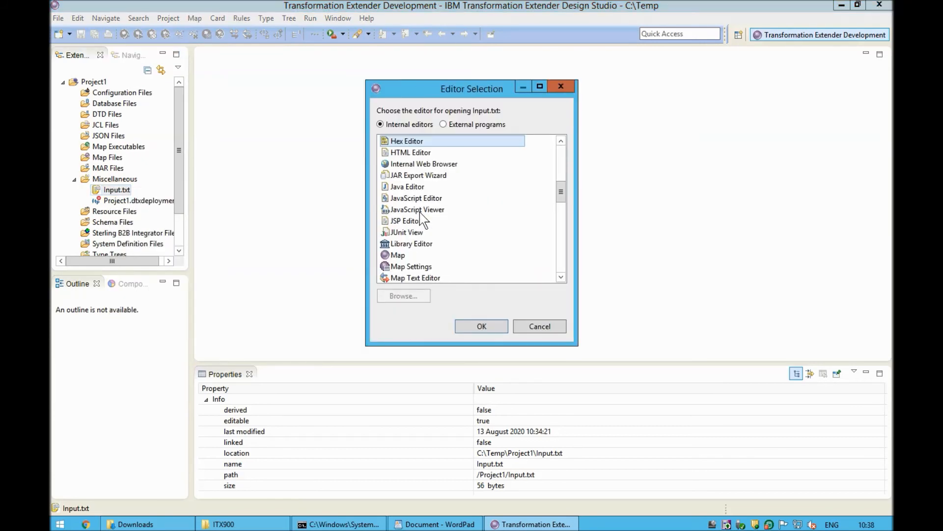
click(497, 328)
Widen the ASCII column of the hex view and select the byte in row 00000030, column 6
drag(685, 87, 750, 88)
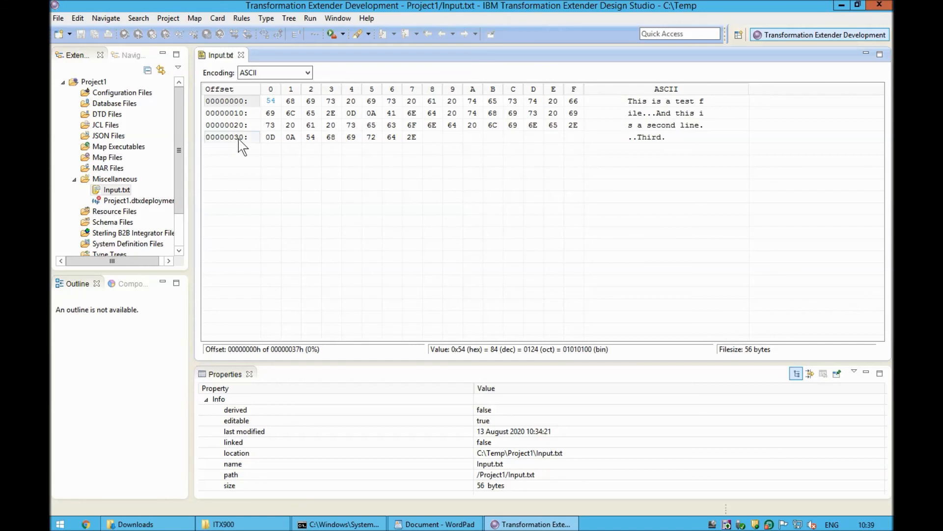
click(392, 139)
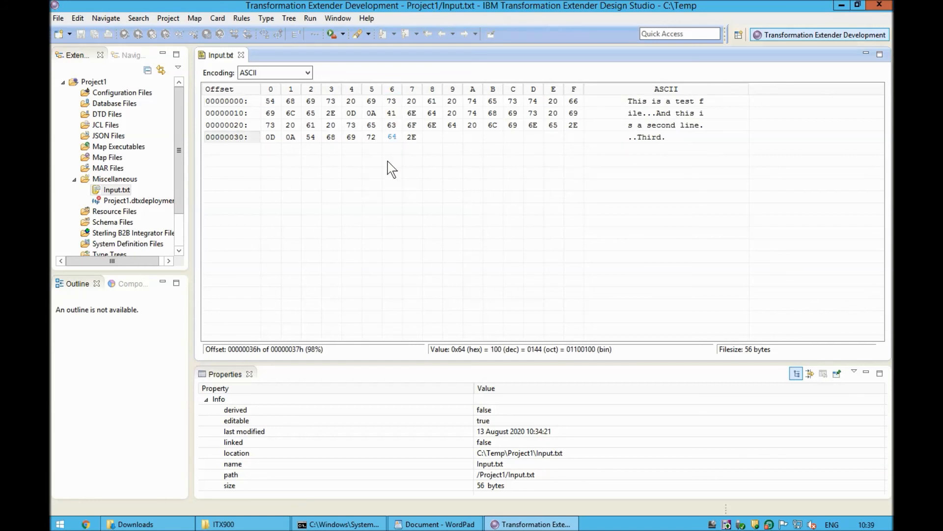